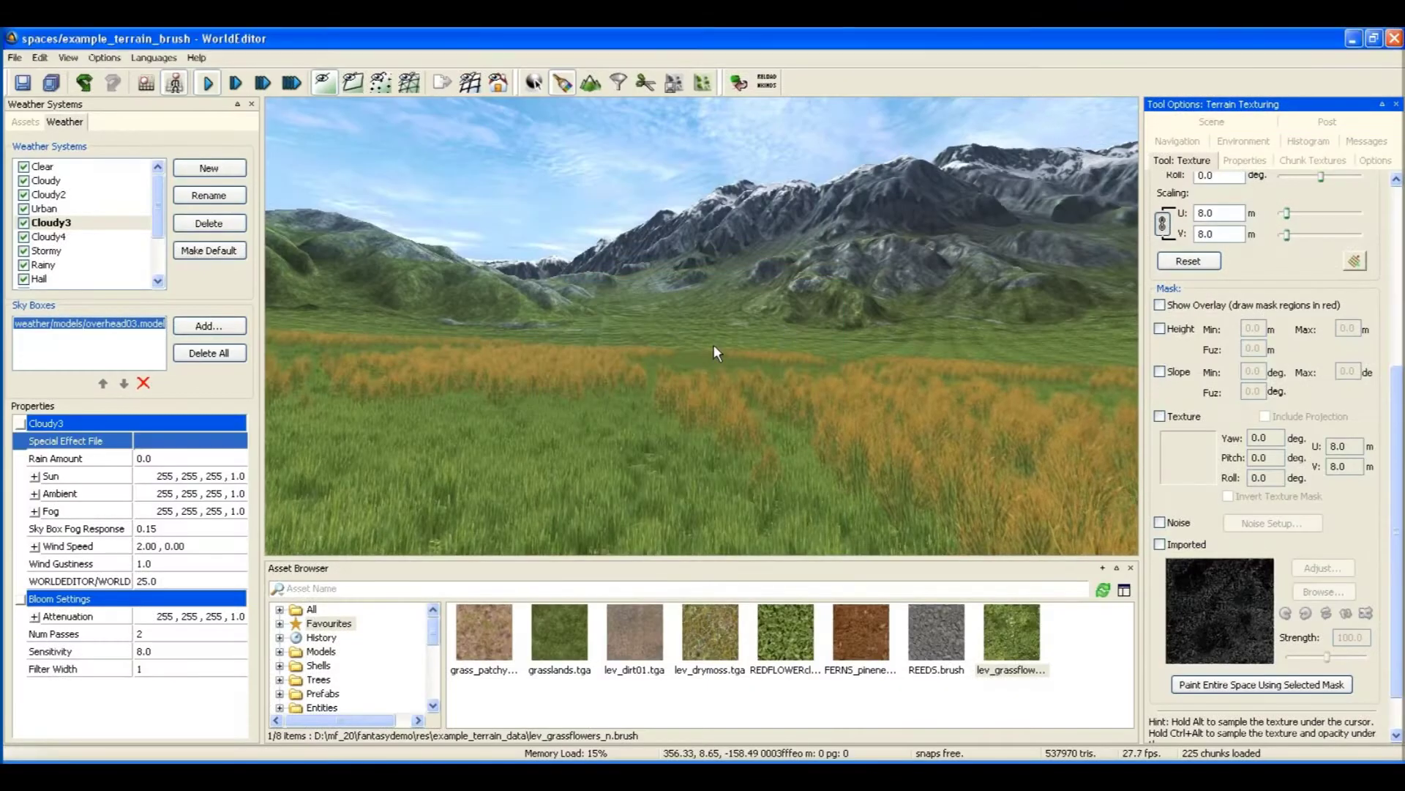
Paint lev_grassflowers_n.brush onto the meadow with the noise mask disabled and the tool size reduced to 0.4.
right_click_drag(719, 348, 719, 347)
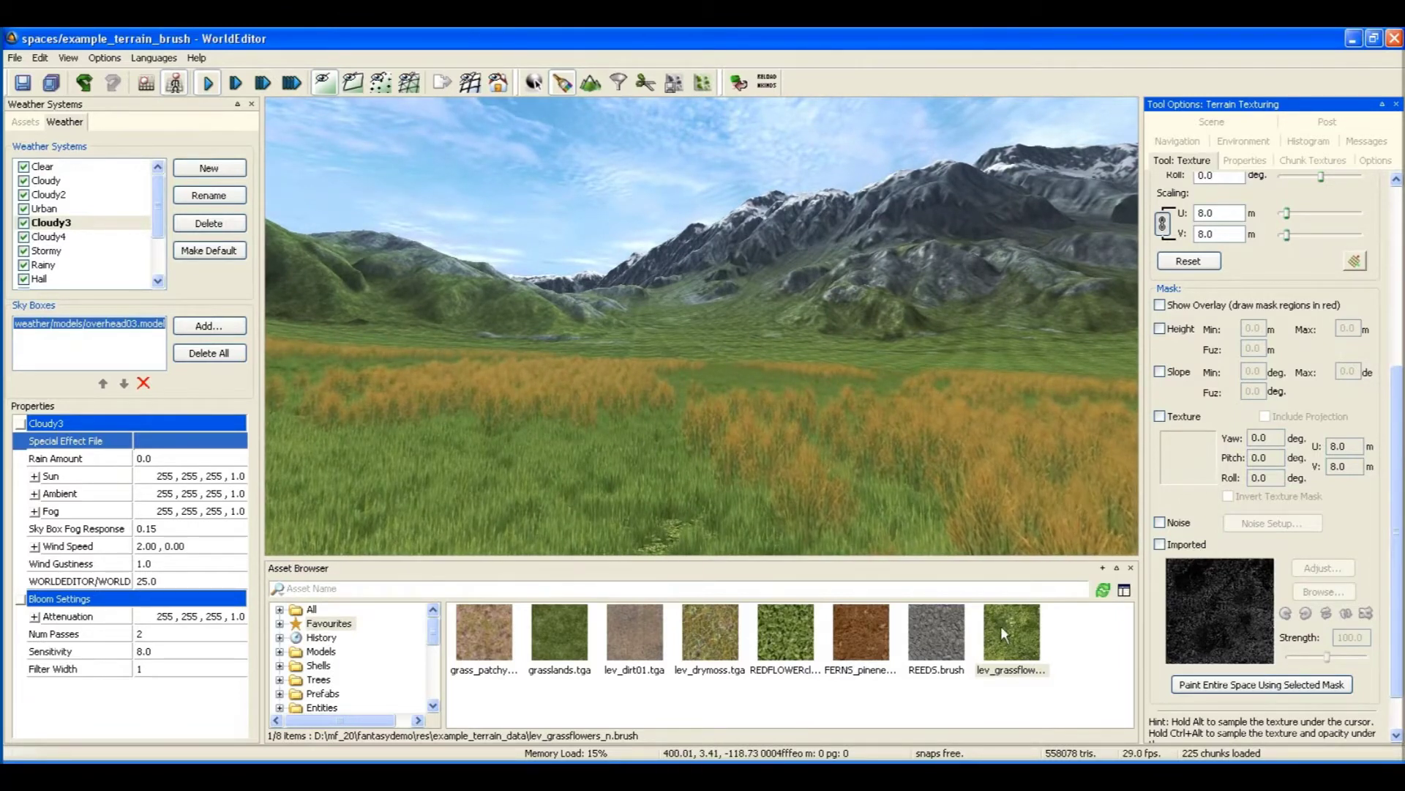
left_click(1013, 639)
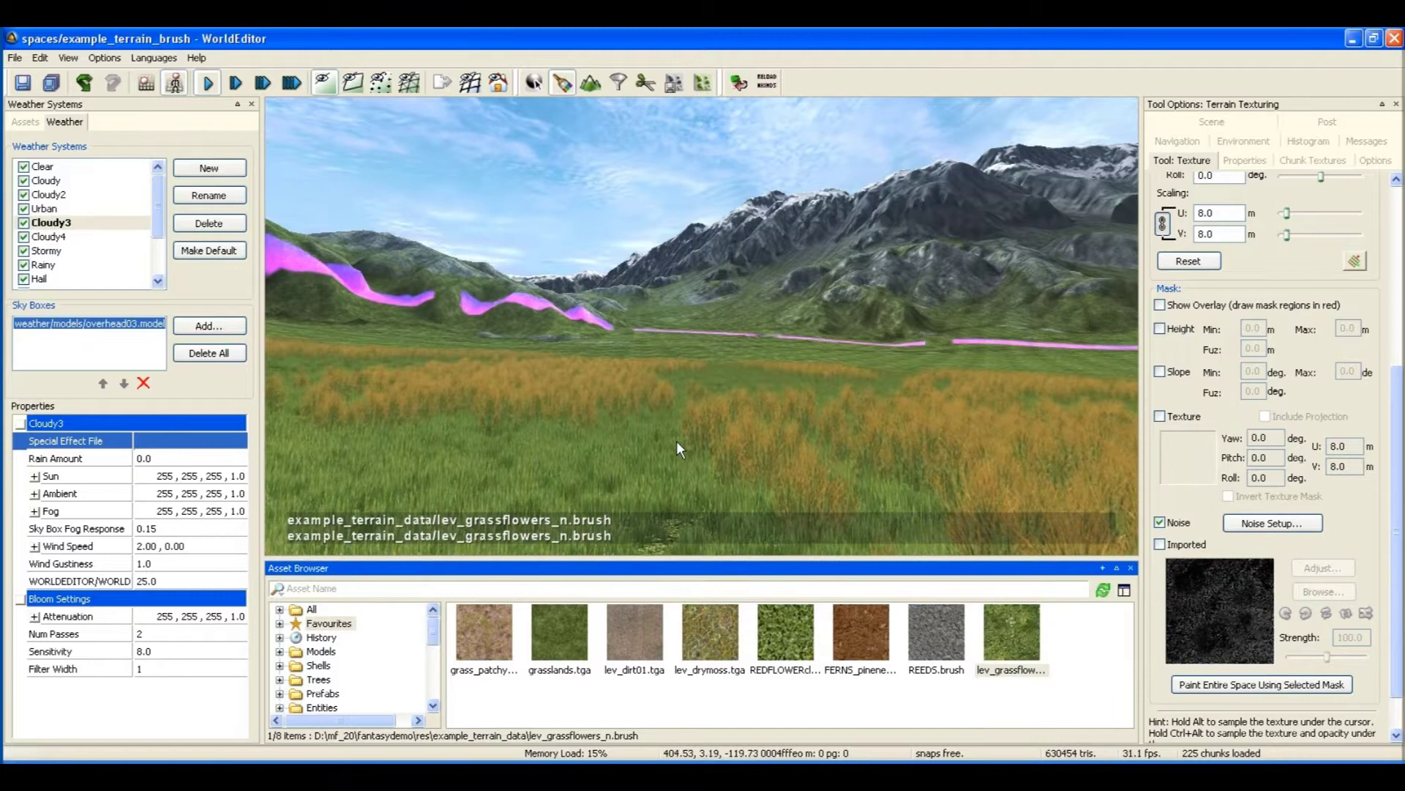
scroll(680, 438, "down", 5)
scroll(668, 430, "down", 1)
left_click(1160, 522)
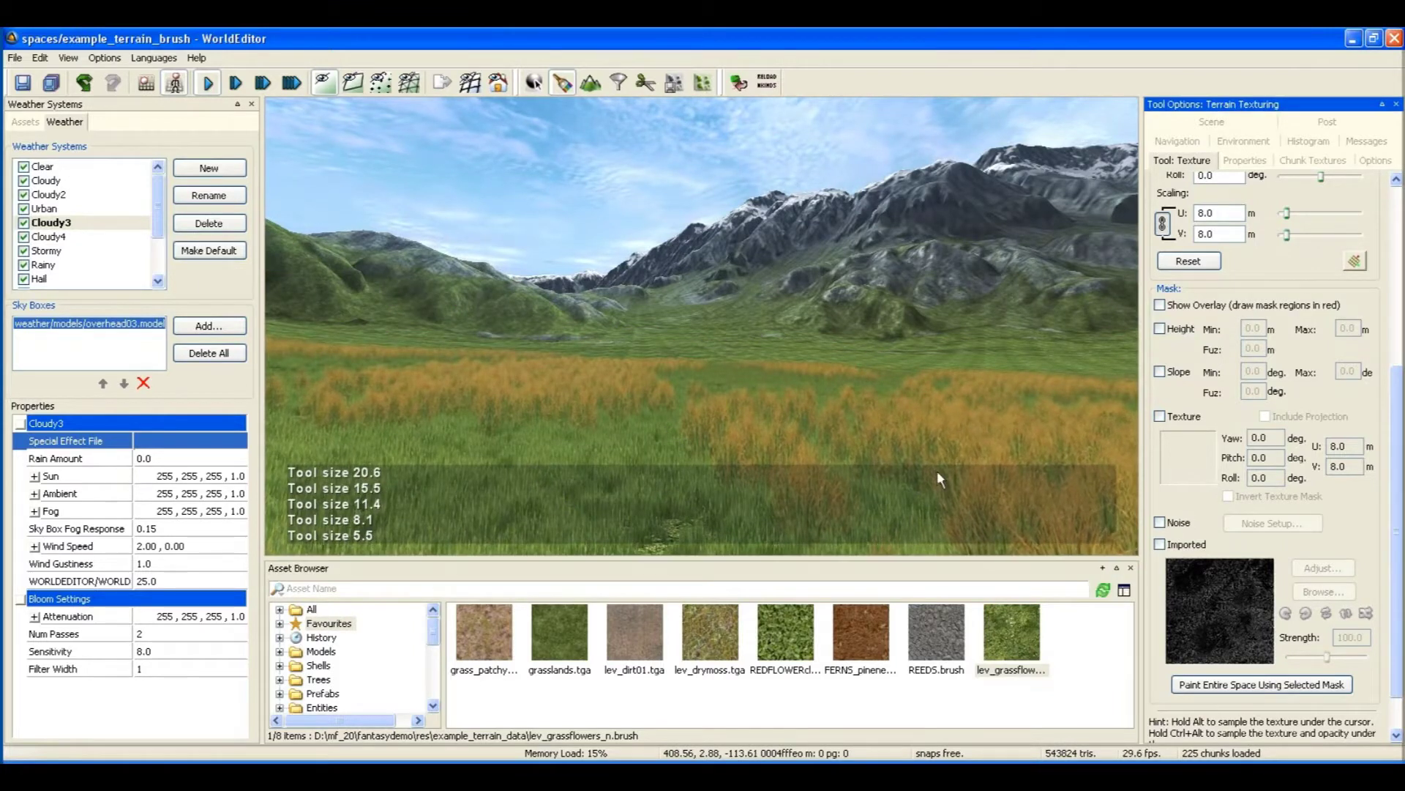
right_click_drag(739, 419, 725, 414)
scroll(588, 373, "down", 3)
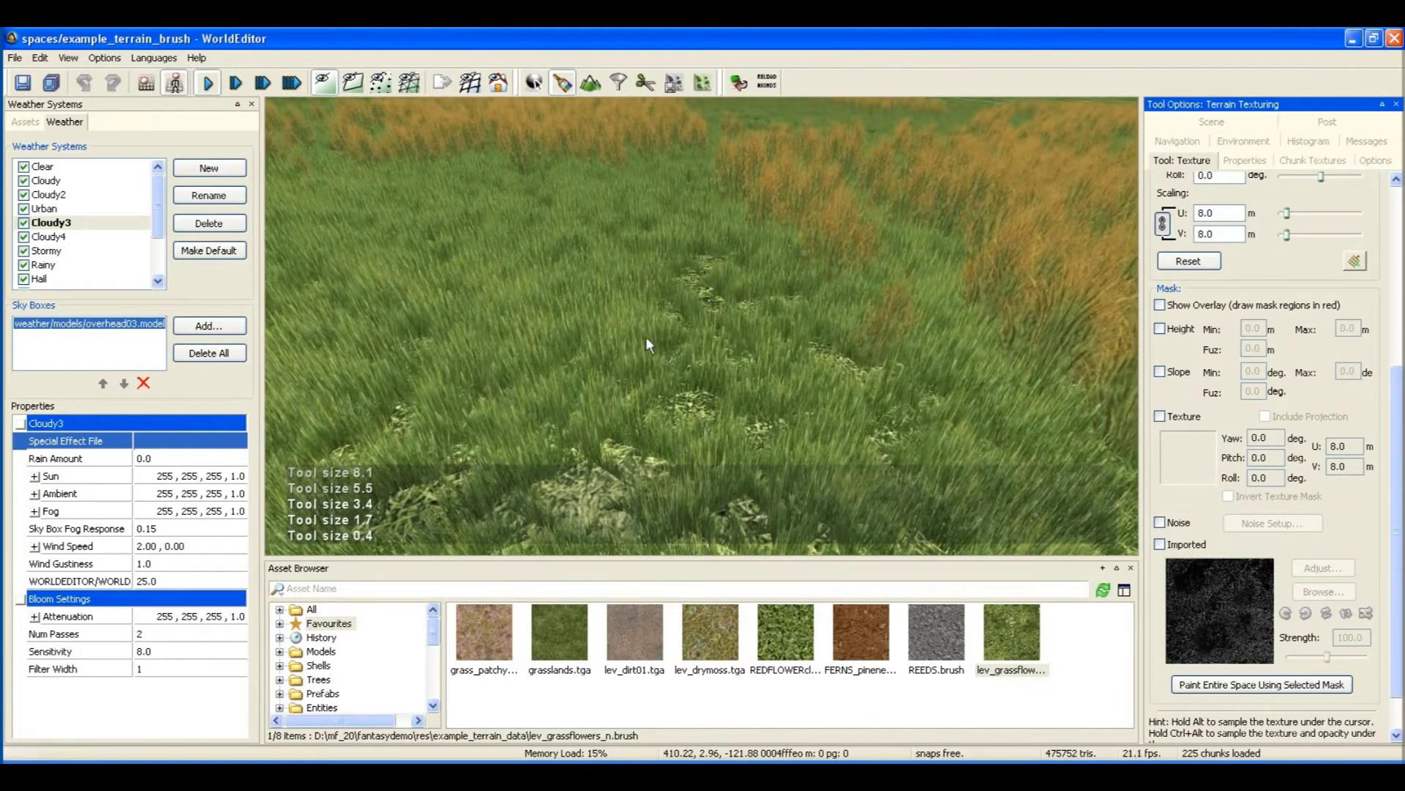
left_click_drag(972, 372, 922, 349)
right_click_drag(921, 348, 923, 362)
key("w")
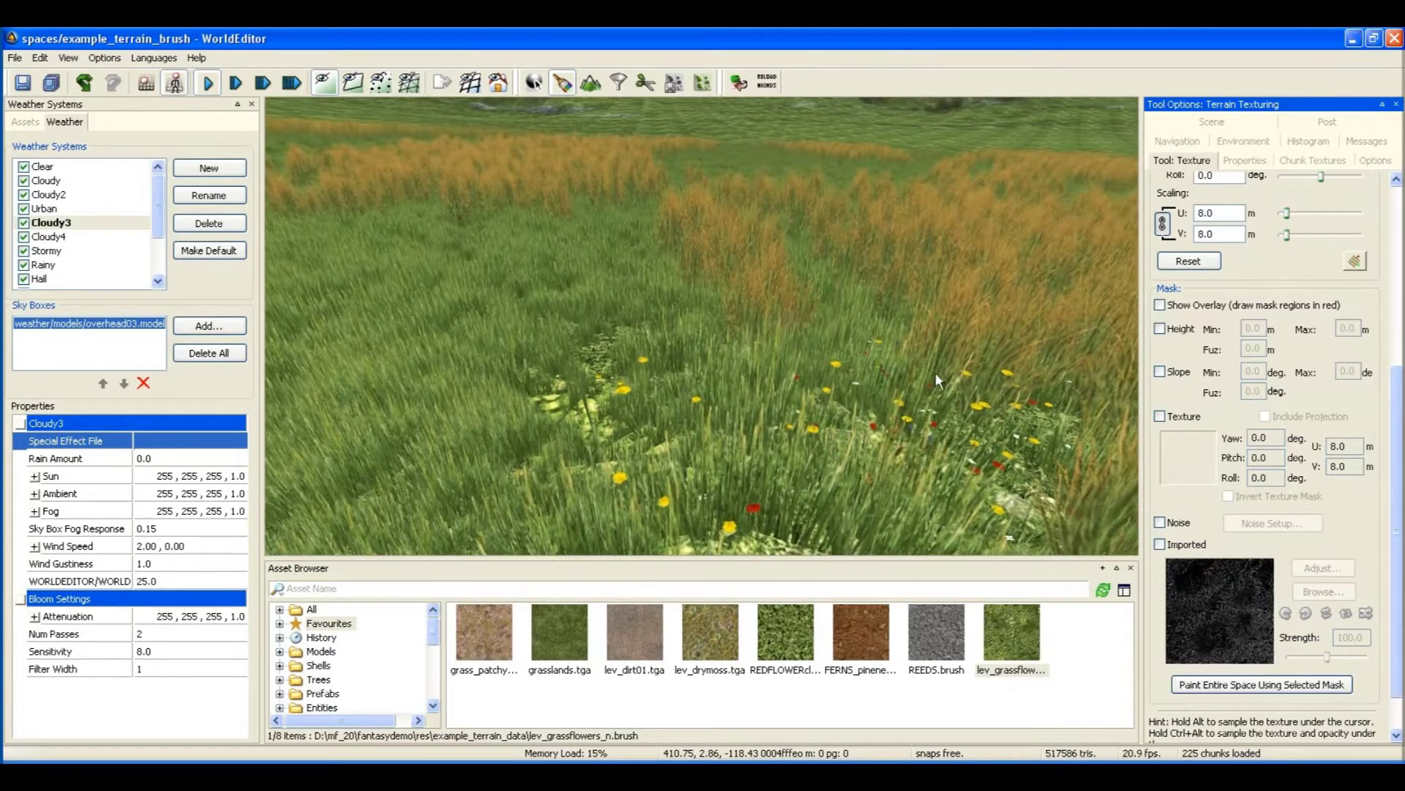
Paint small patches of REDFLOWERclover.brush into the grass at several spots in the meadow.
left_click(787, 633)
key("w")
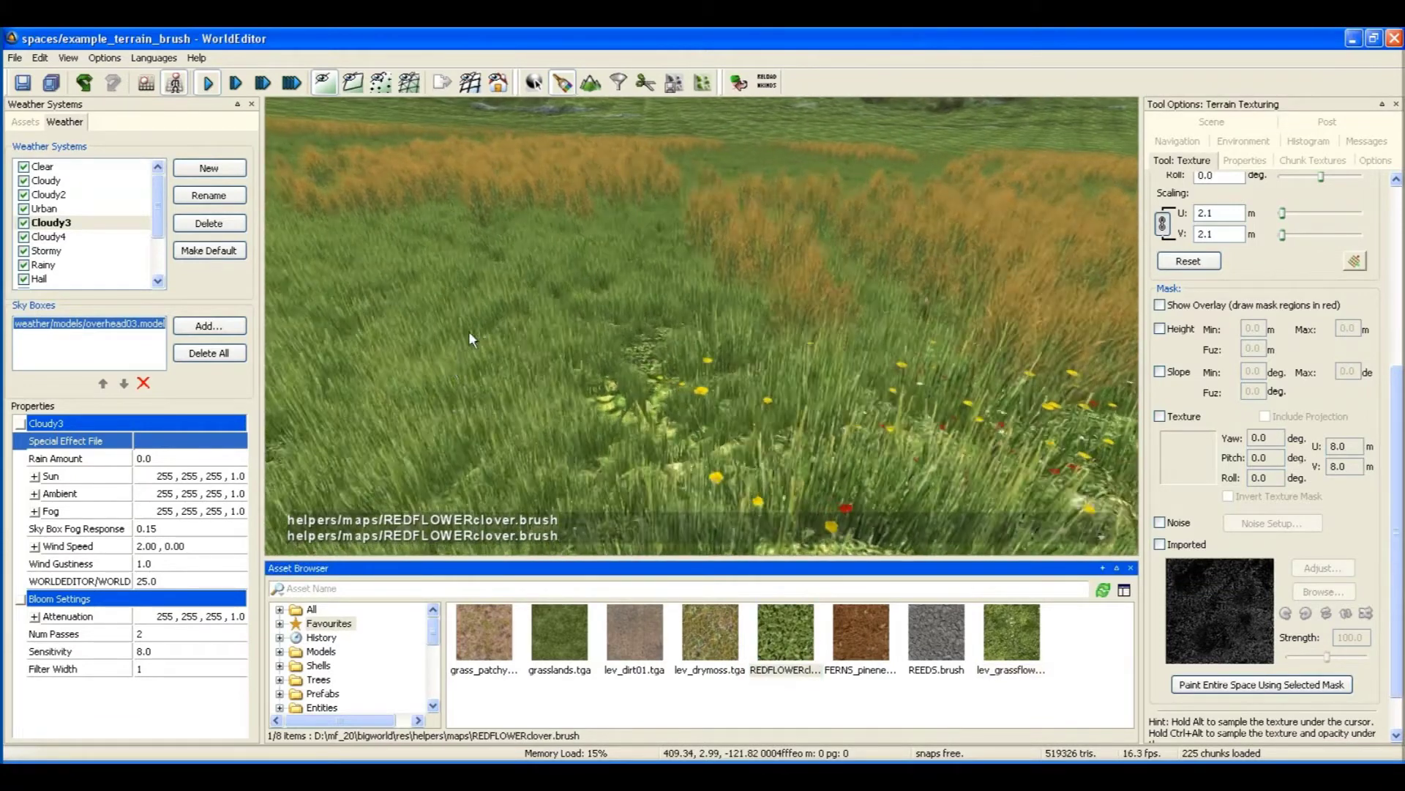
right_click_drag(469, 331, 460, 319)
left_click(434, 320)
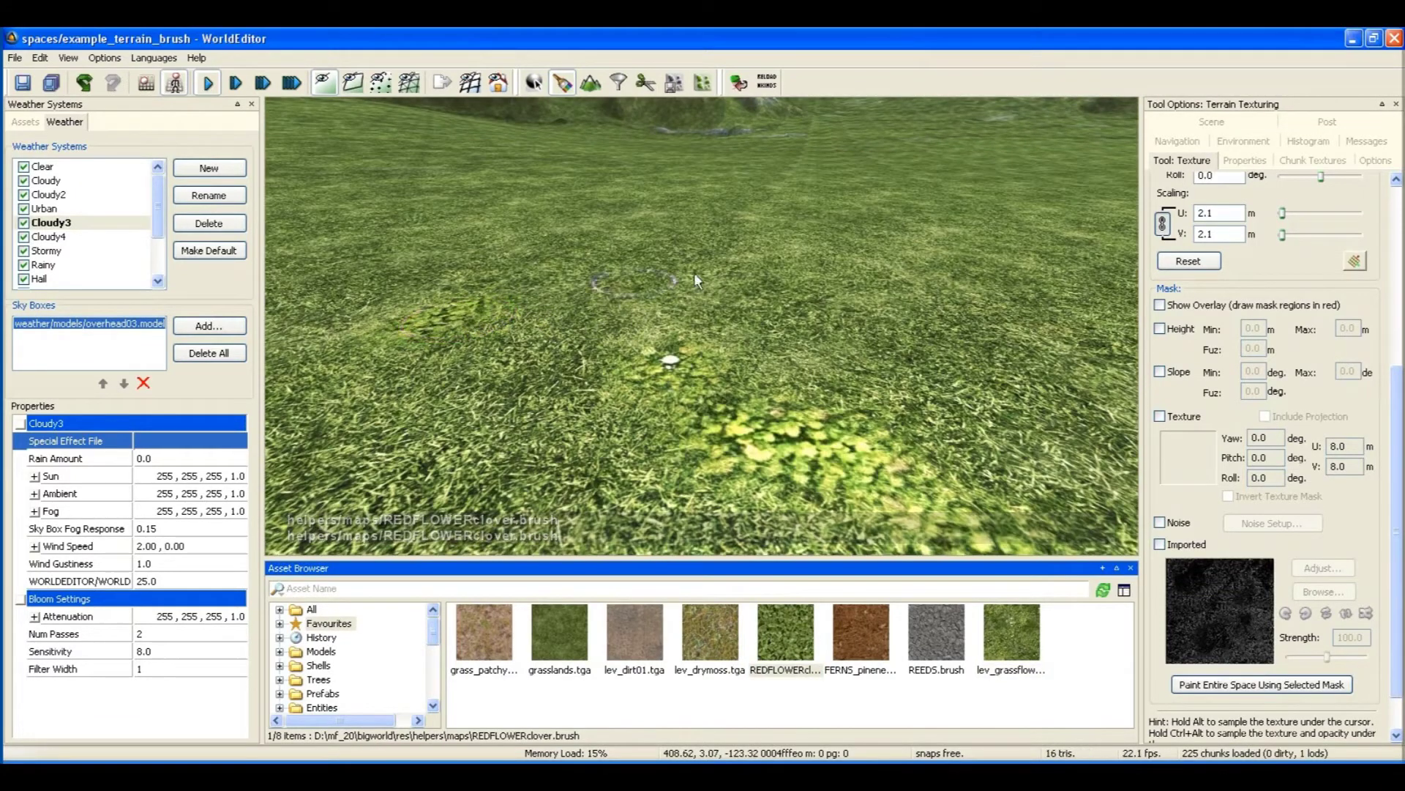
right_click_drag(751, 296, 751, 296)
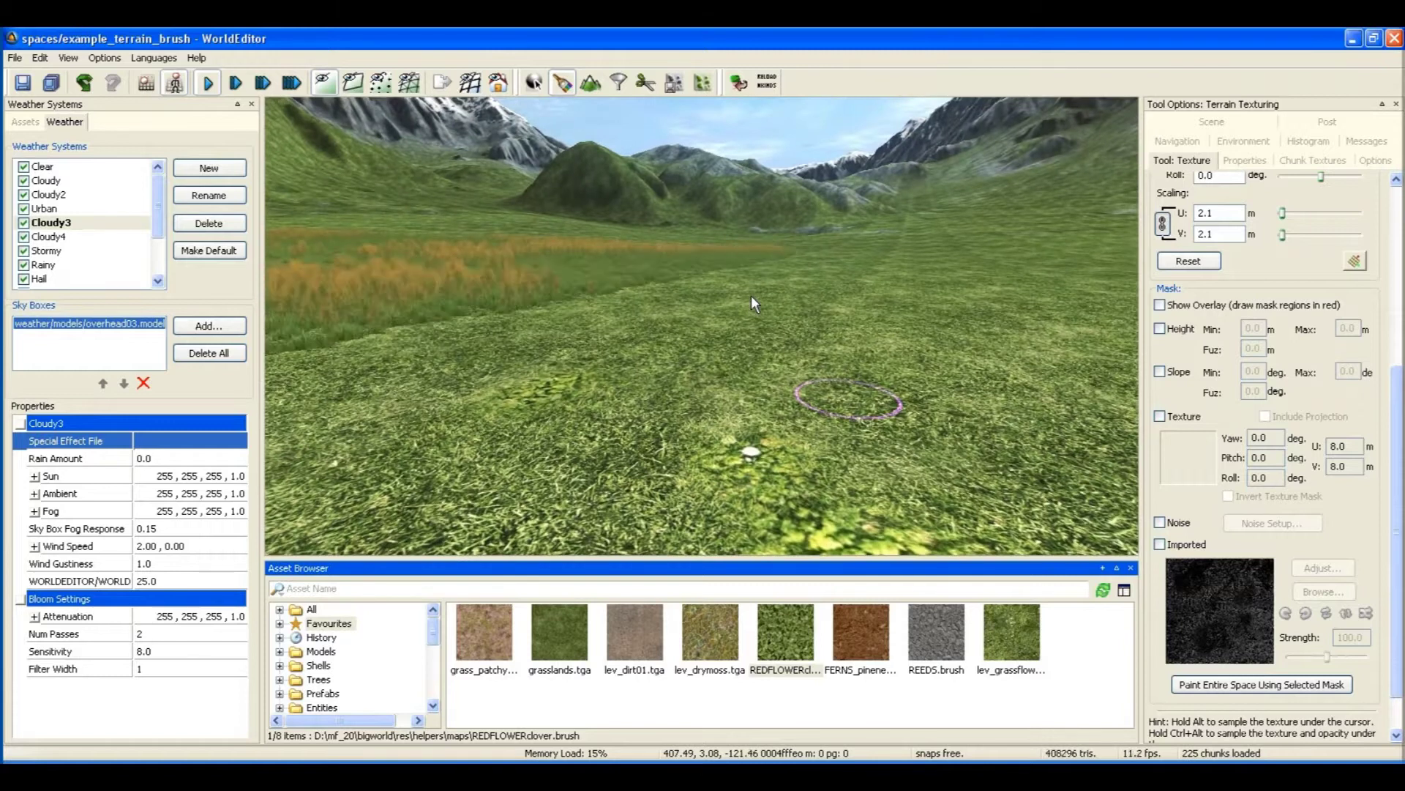
key("w")
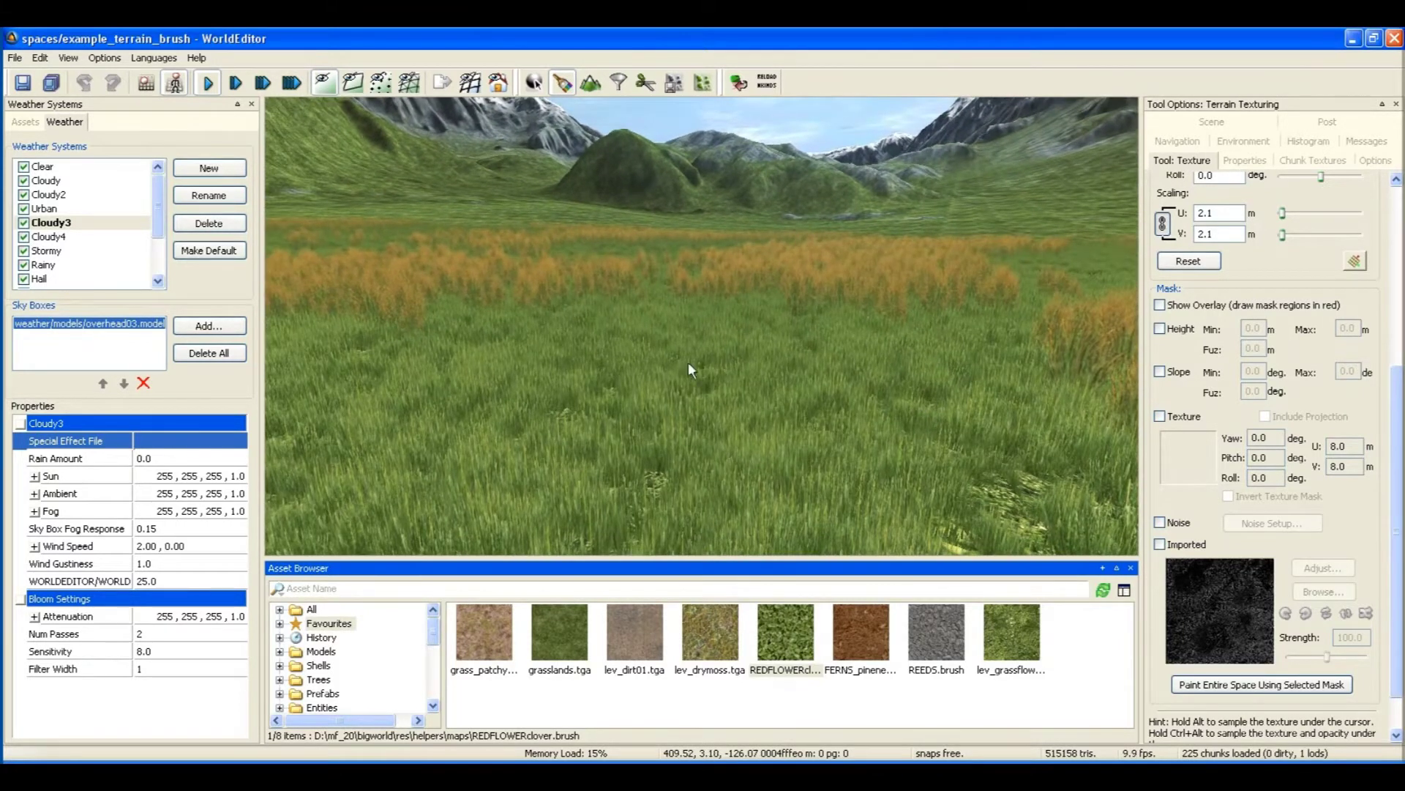
left_click(527, 368)
right_click_drag(780, 336, 786, 335)
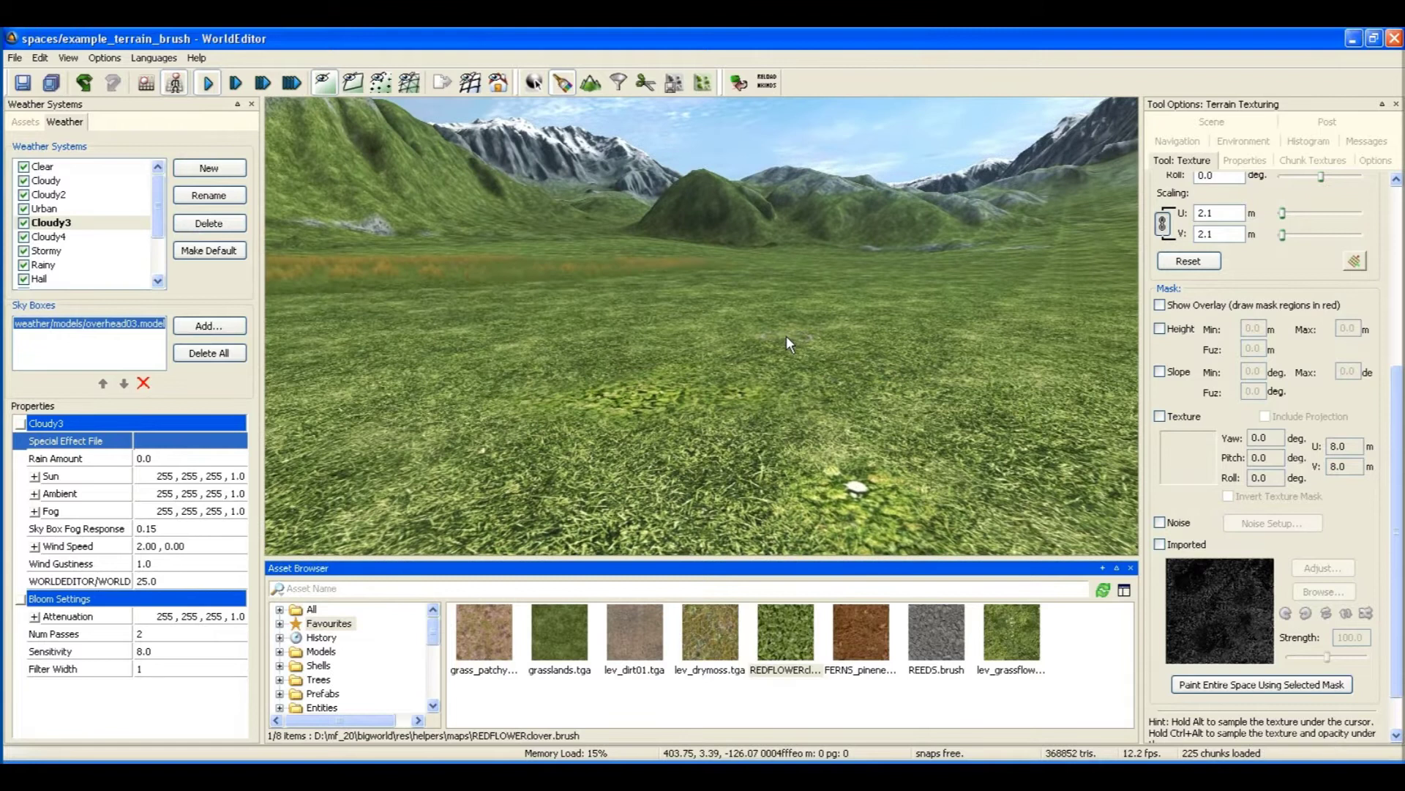
key("w")
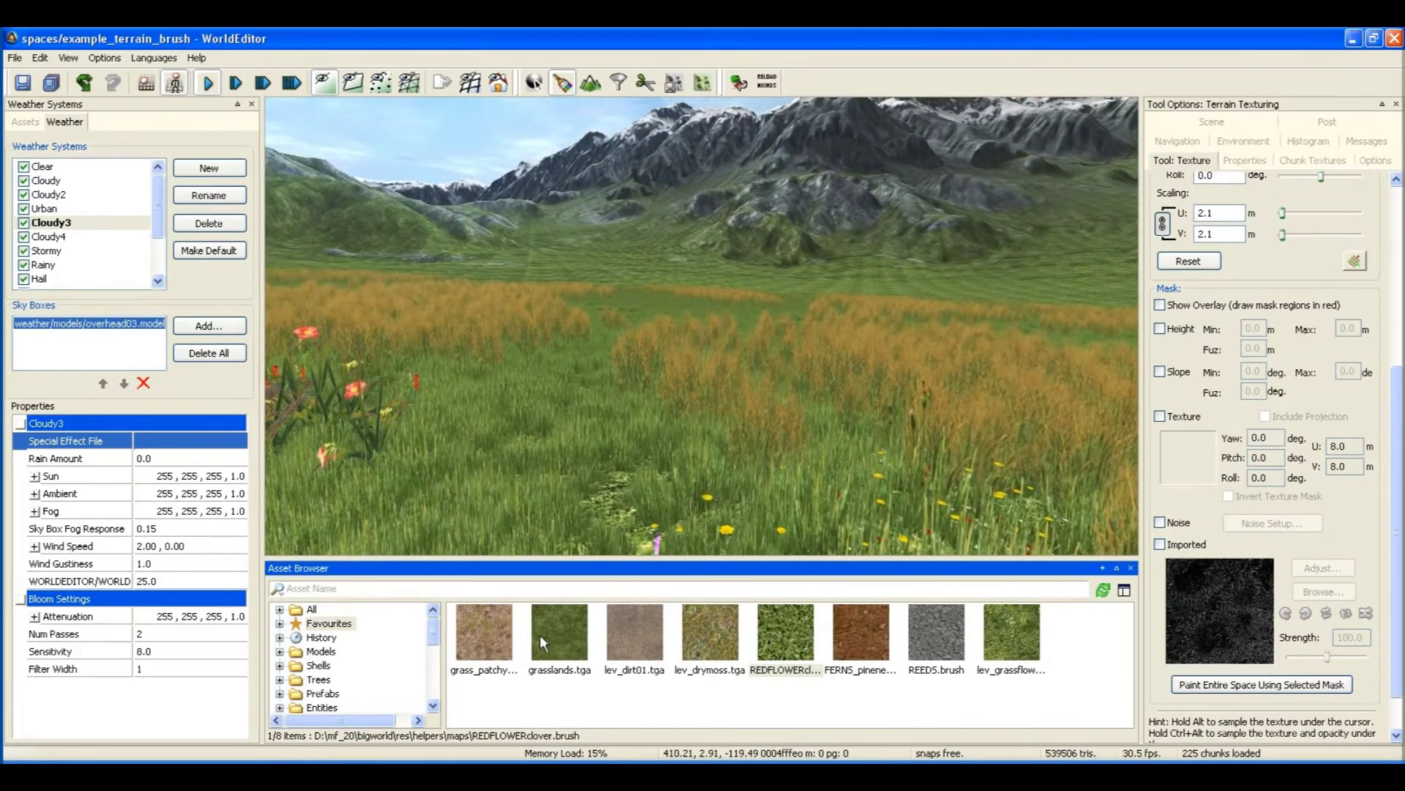
Paint a stroke of grass_patchy.tga across the grass in front of the orange grass field.
left_click(485, 645)
left_click_drag(531, 432, 736, 411)
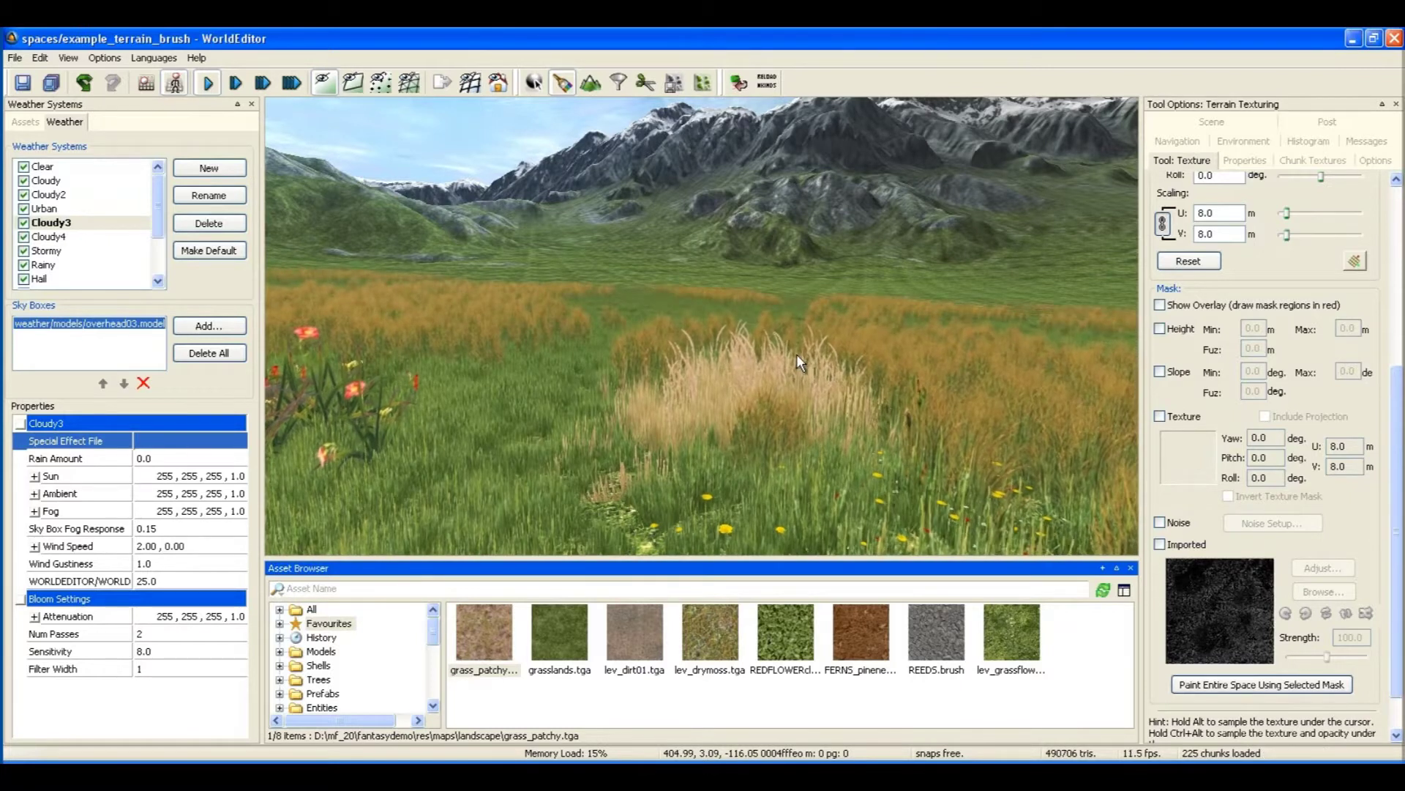
Undo the last five terrain texture paints.
key("ctrl+z")
key("ctrl+z")
key("ctrl+z")
key("ctrl+z")
key("ctrl+z")
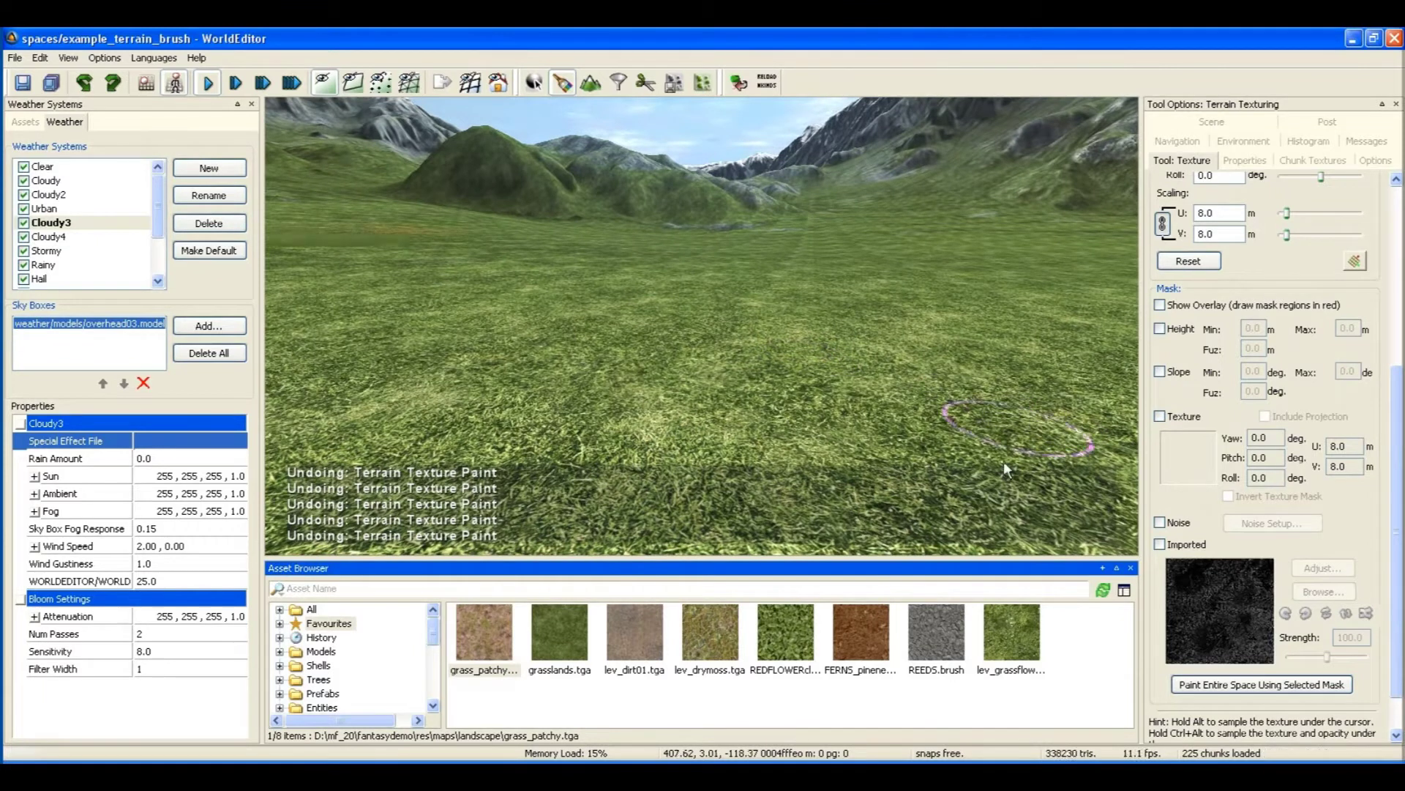
Load lev_grassflowers_n.brush with its noise mask and set the noise's Wavelength 1 to 4 m.
left_click(1014, 633)
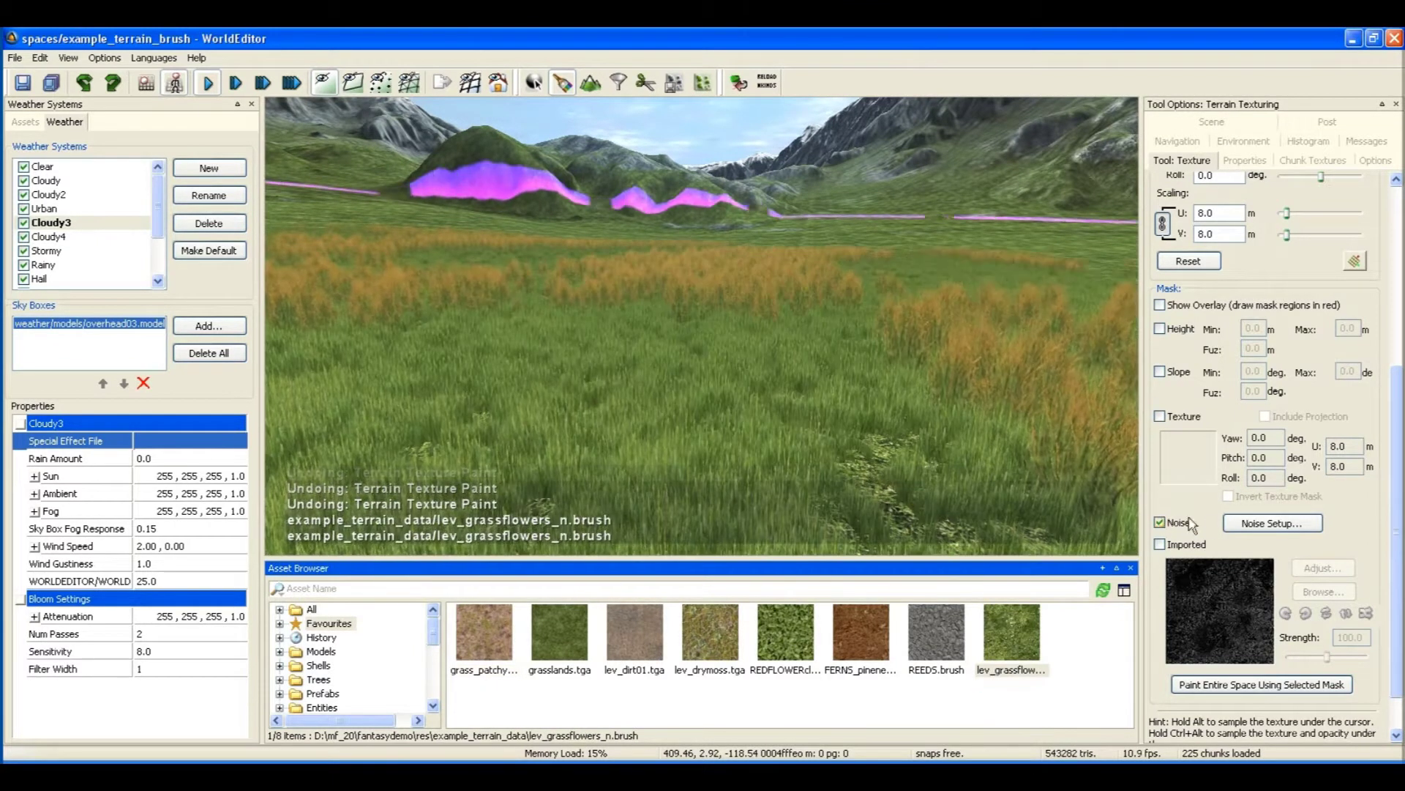
left_click(1263, 530)
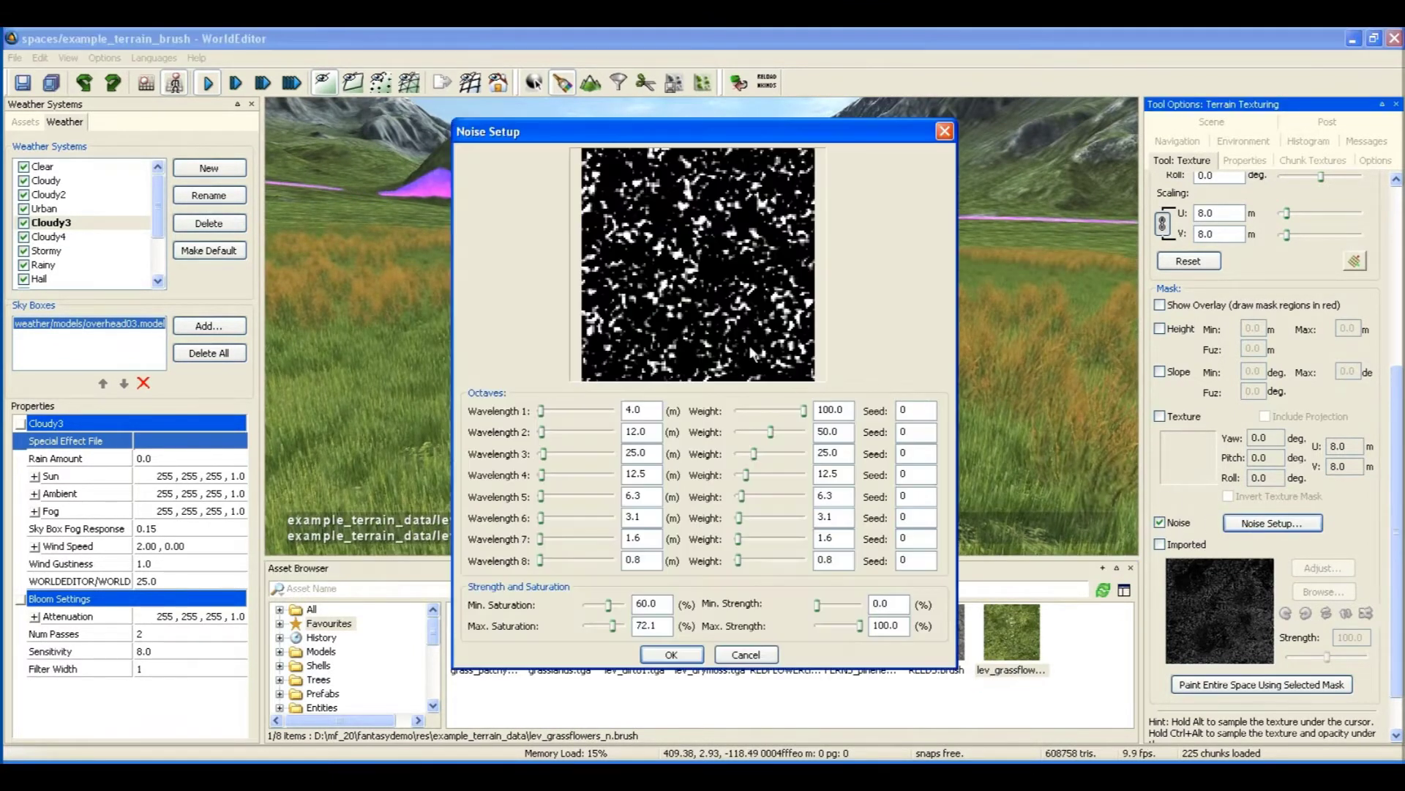
left_click_drag(542, 411, 544, 411)
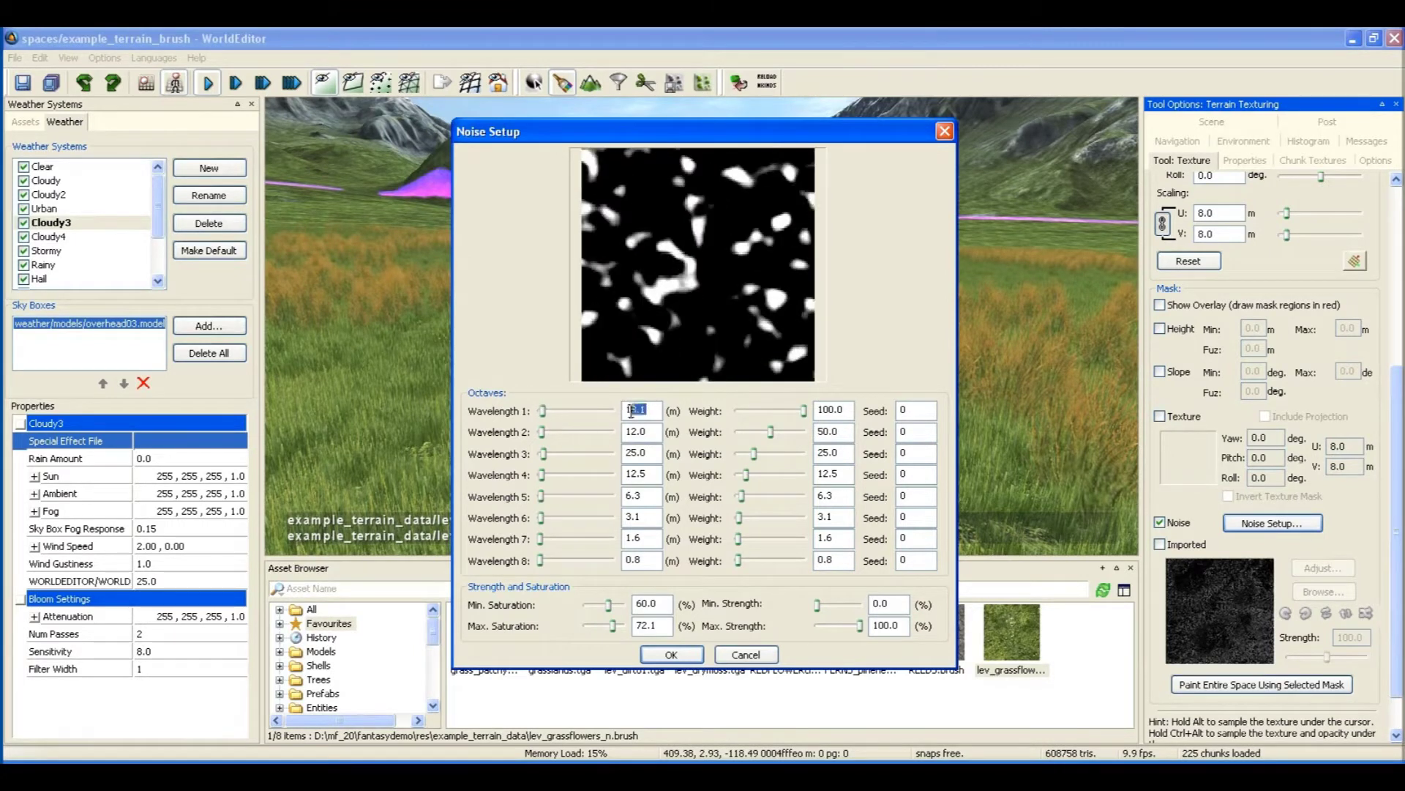
type("4")
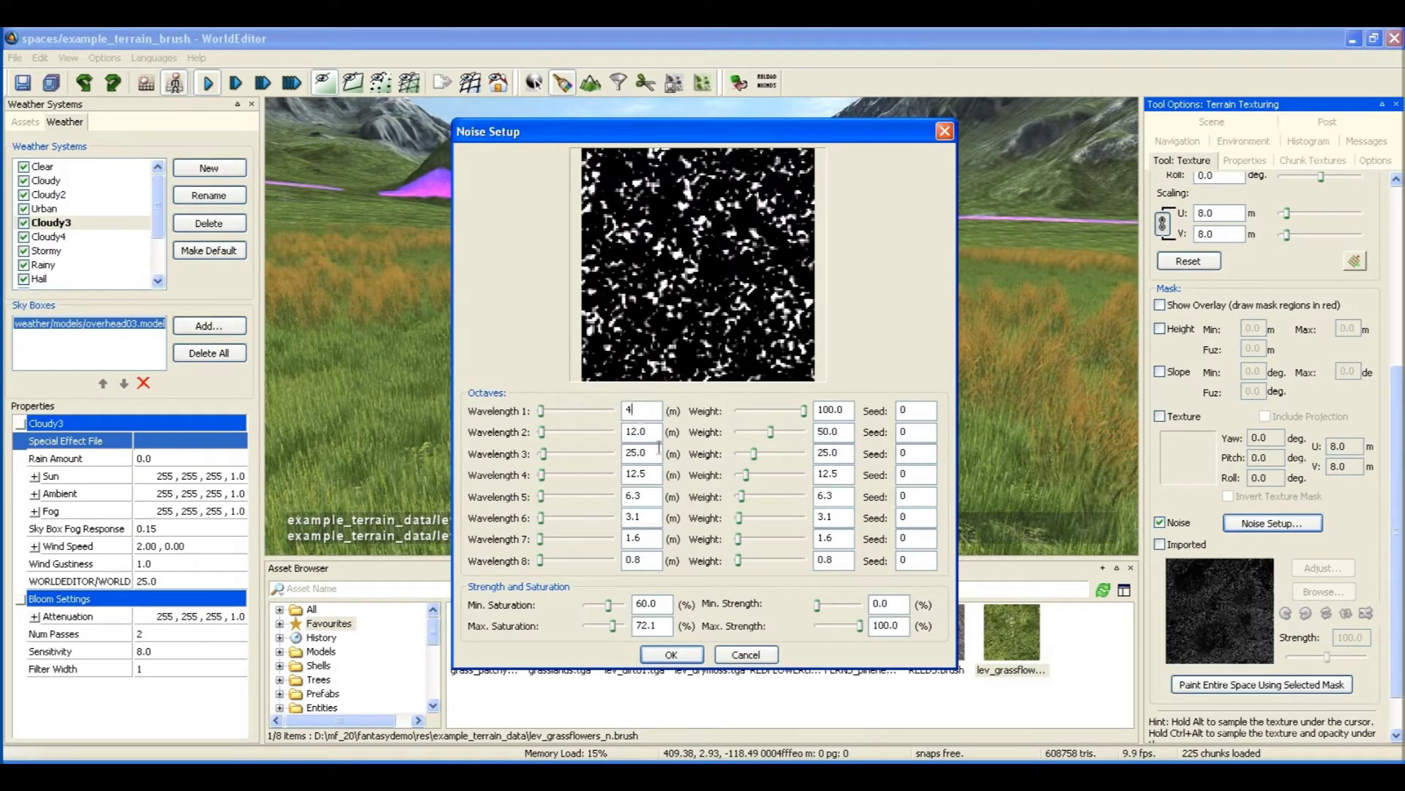
left_click(688, 660)
right_click_drag(771, 403, 770, 374)
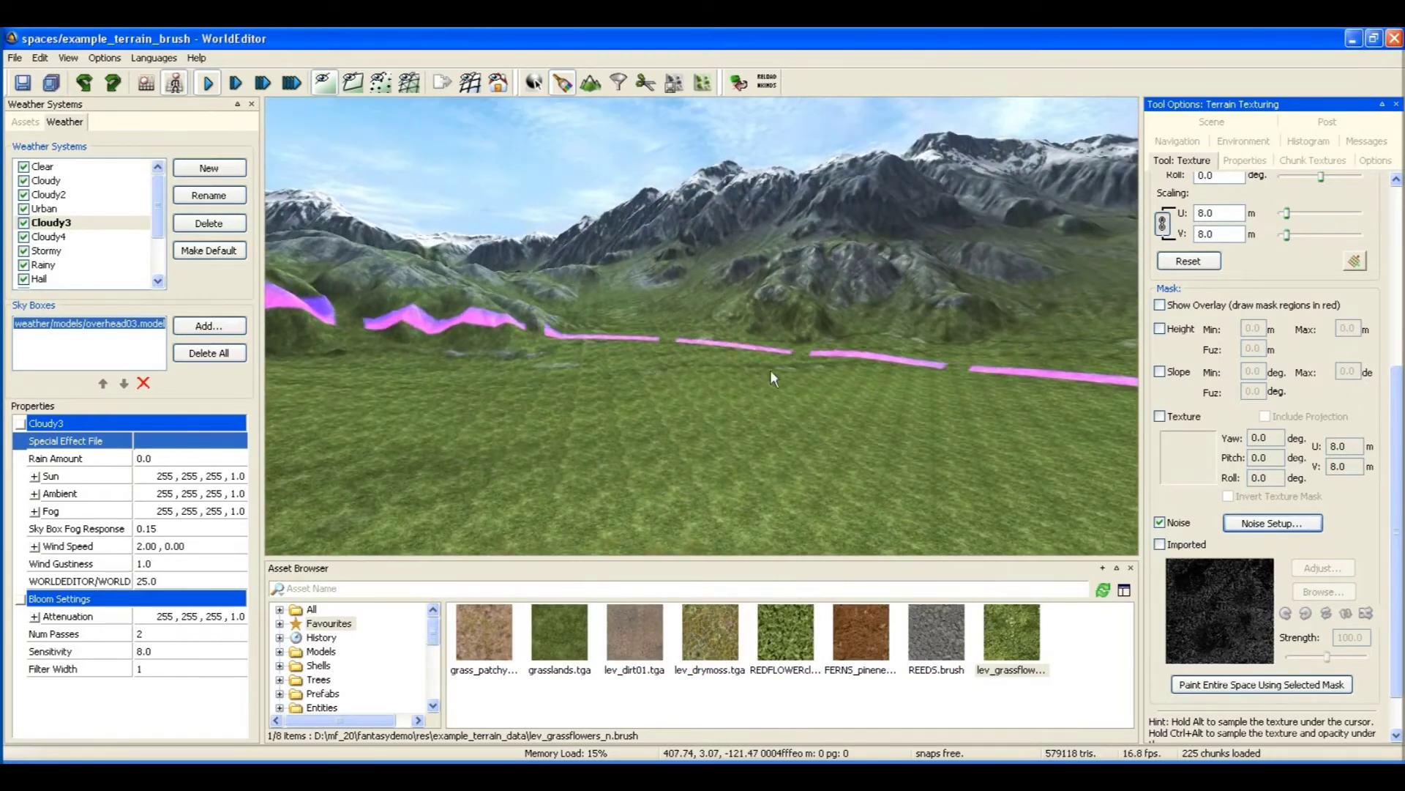
Enable the imported mask, load 3_cliff_face.raw into it and invert it.
left_click(1161, 544)
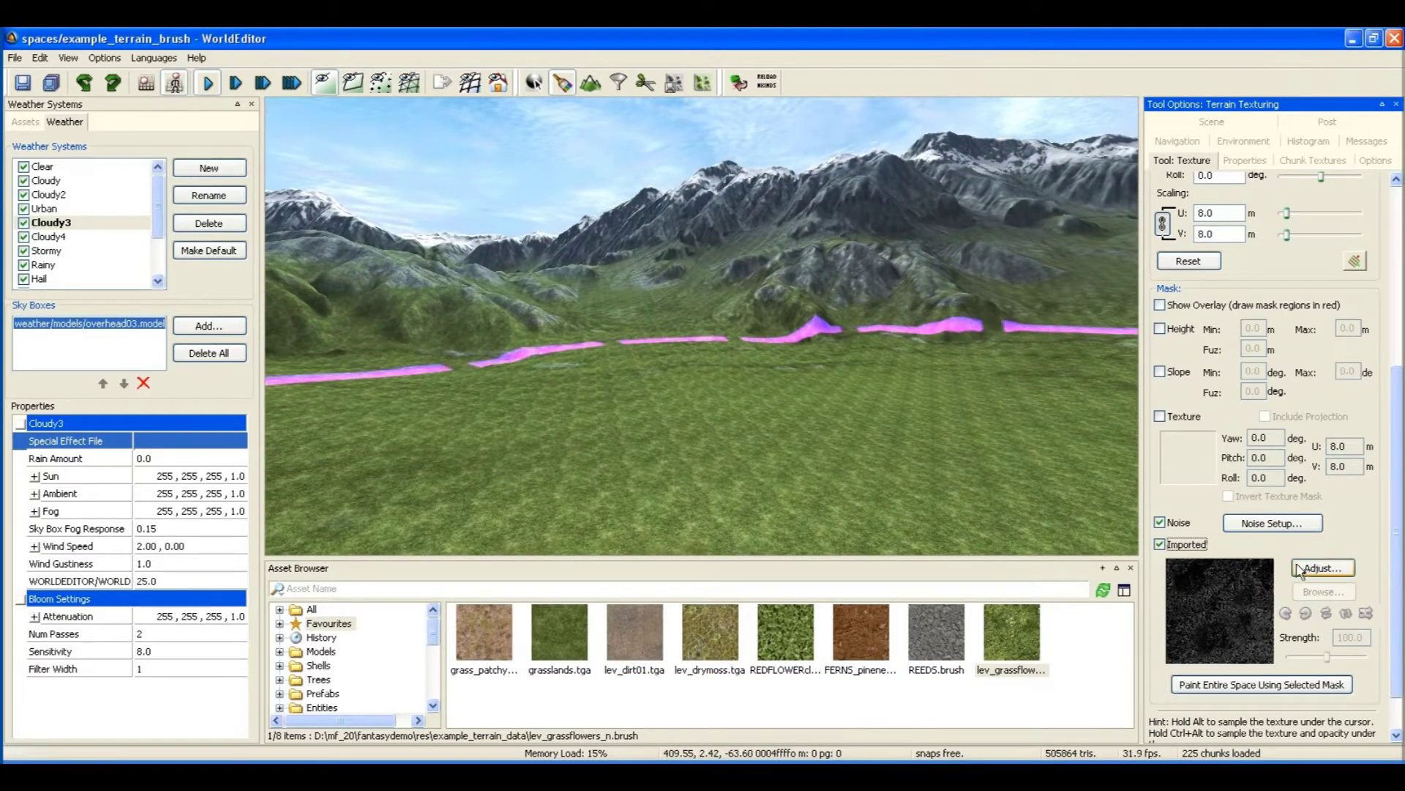
left_click(1300, 568)
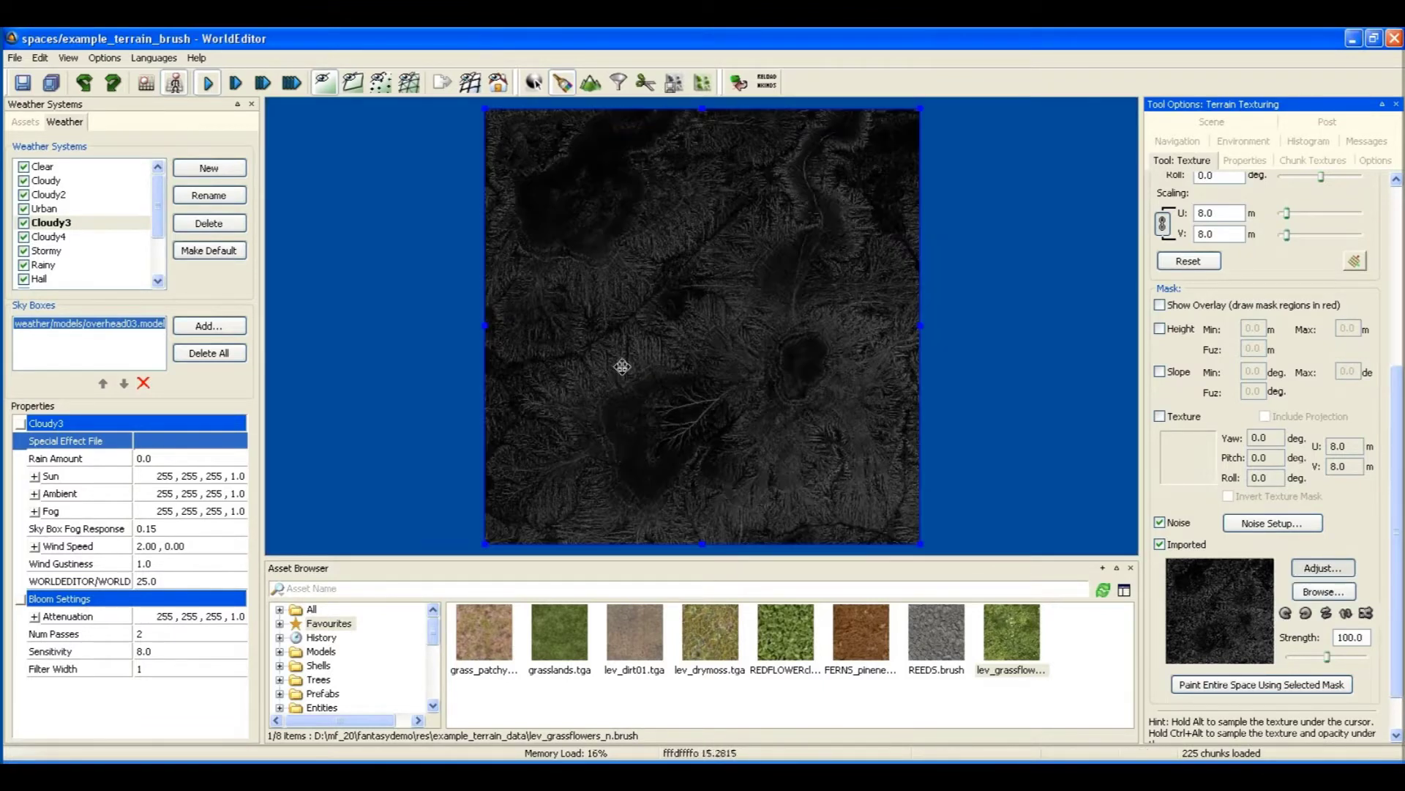
left_click(1325, 592)
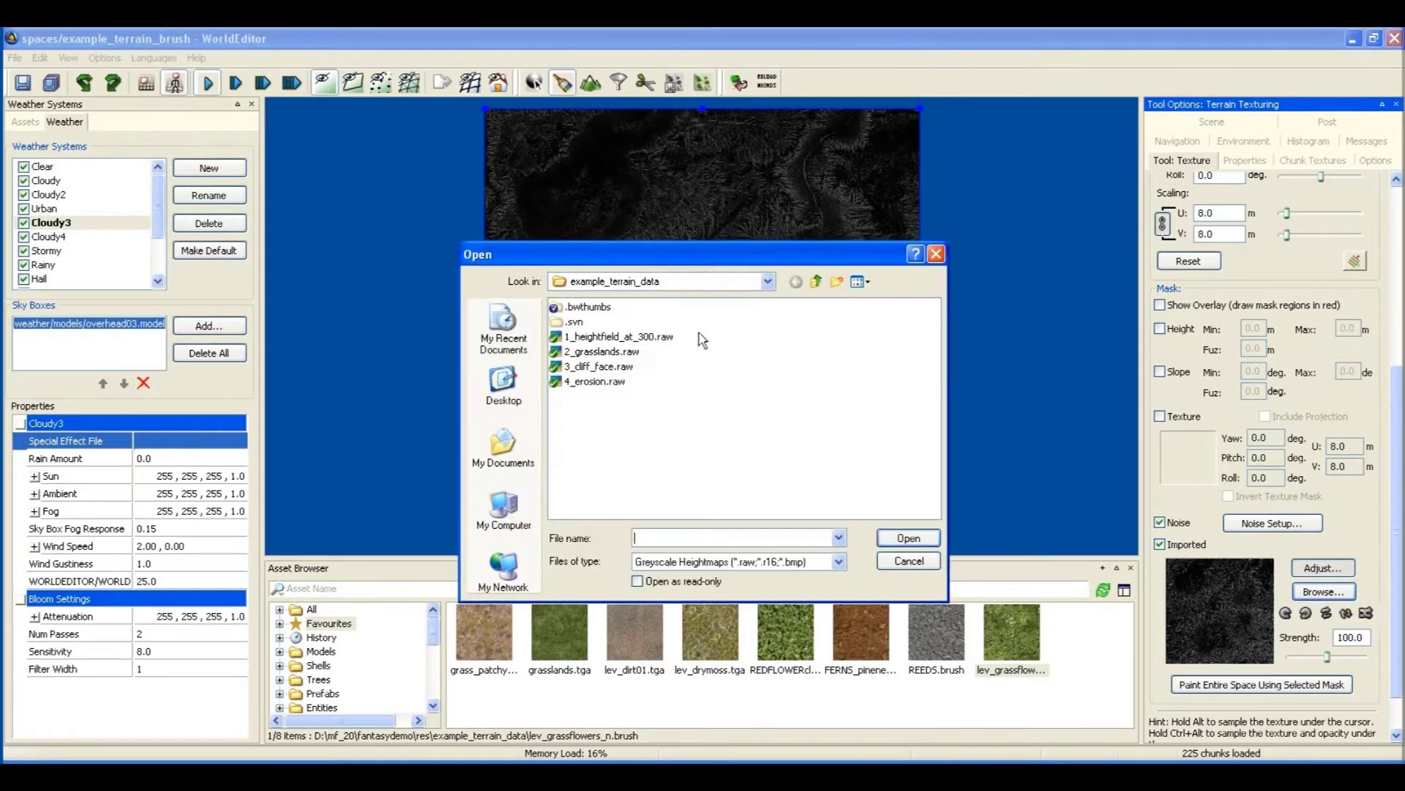
left_click(584, 364)
left_click(924, 537)
left_click(692, 526)
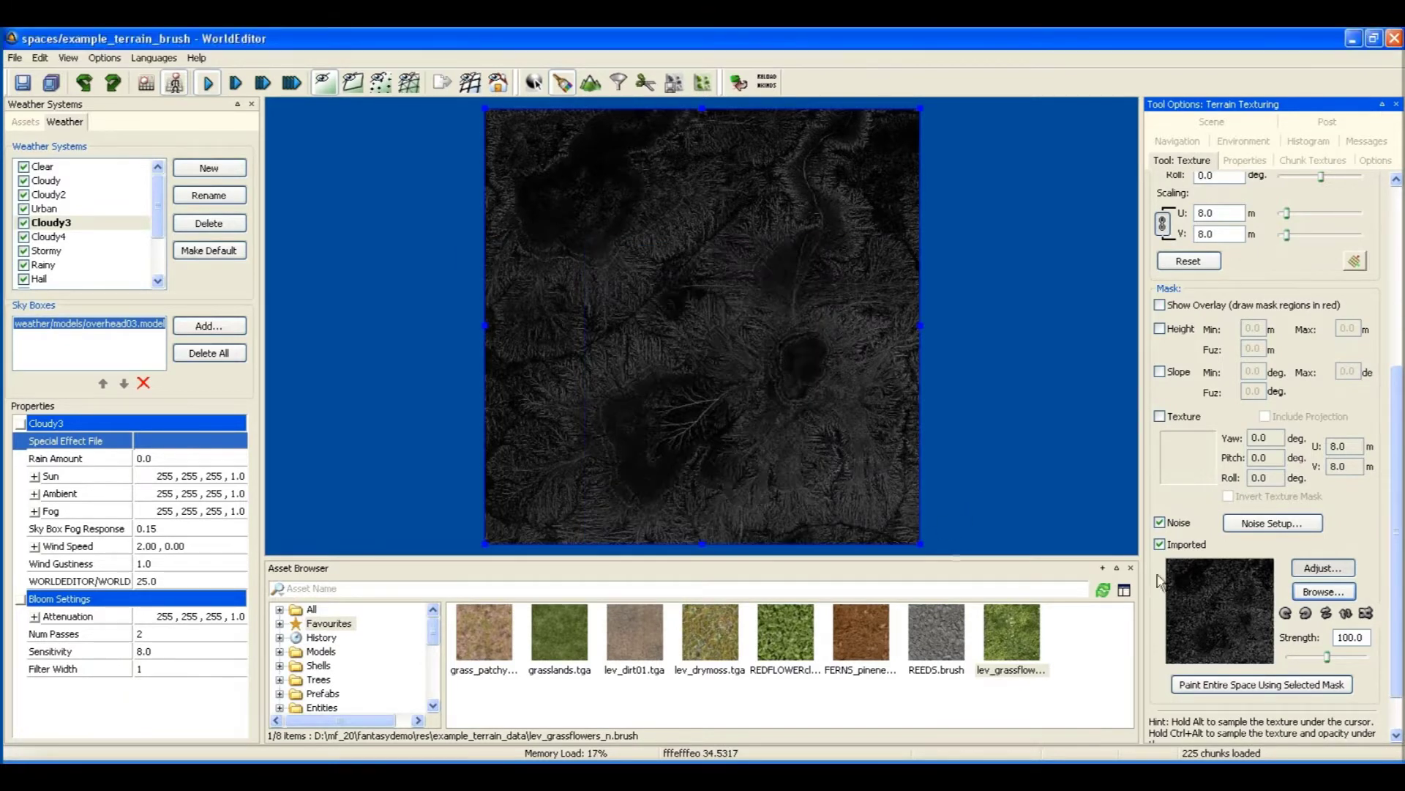
left_click(1366, 614)
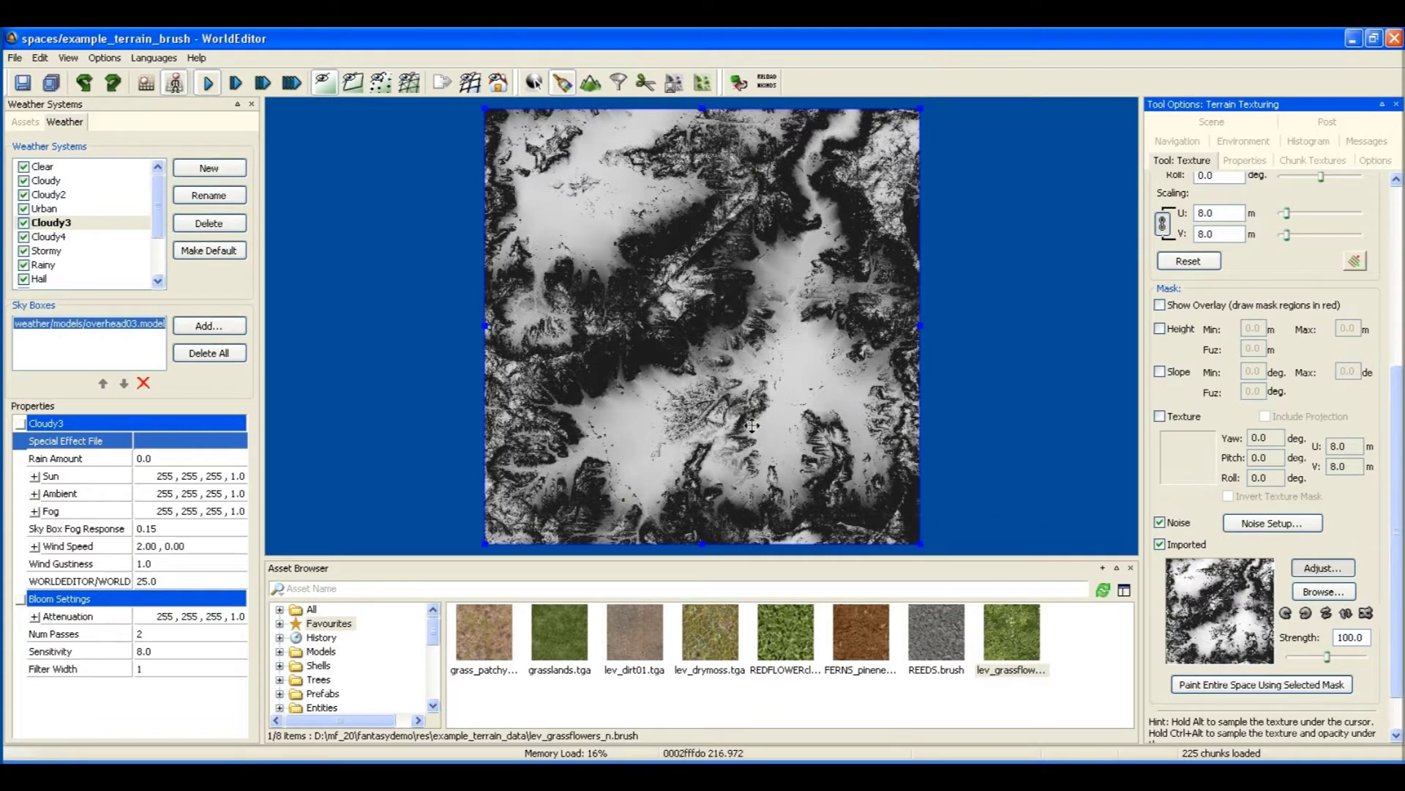
key("Escape")
Return to terrain texturing, reduce the tool size to 186 and paint the grass-flowers texture over the valley floor and surrounding slopes.
right_click_drag(767, 426, 773, 423)
key("w")
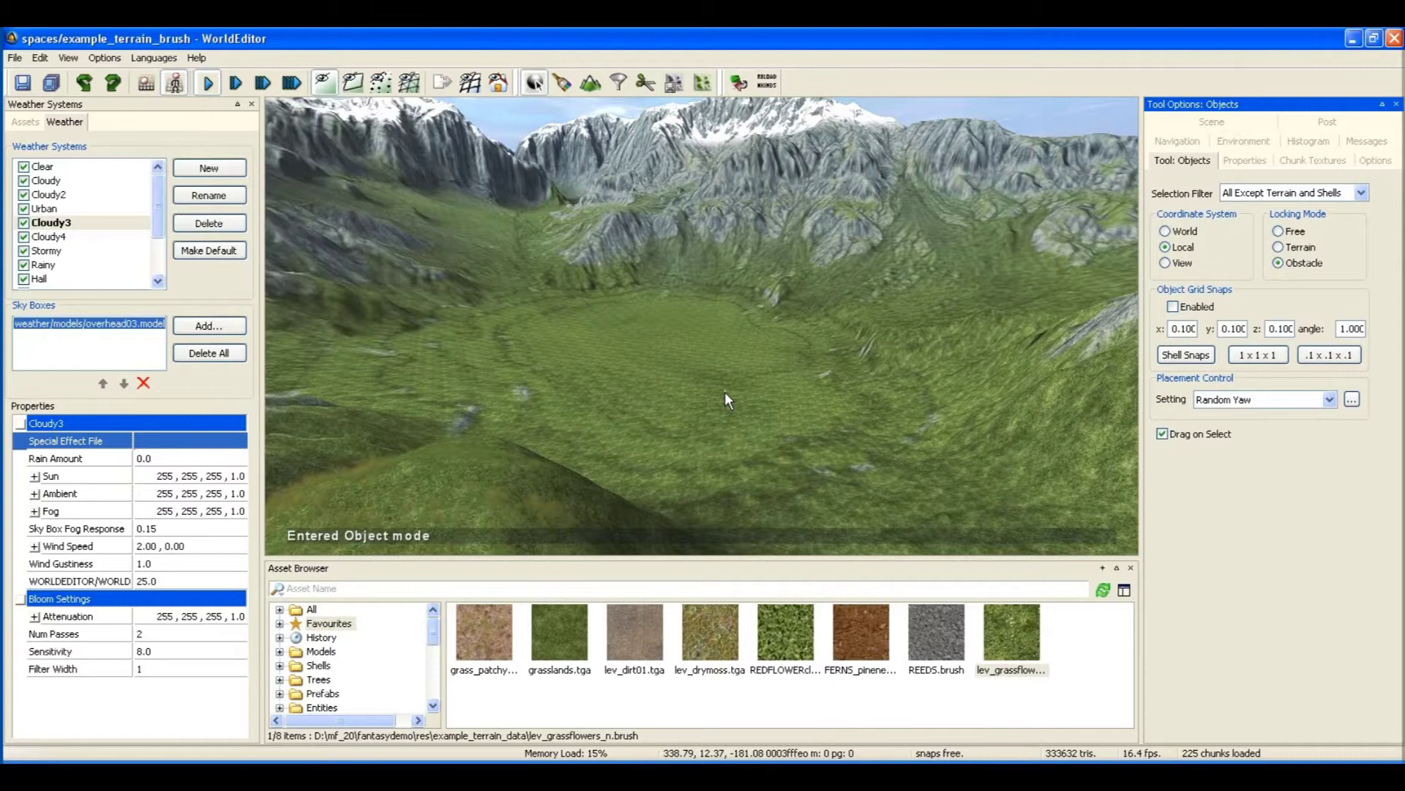
key("ctrl+2")
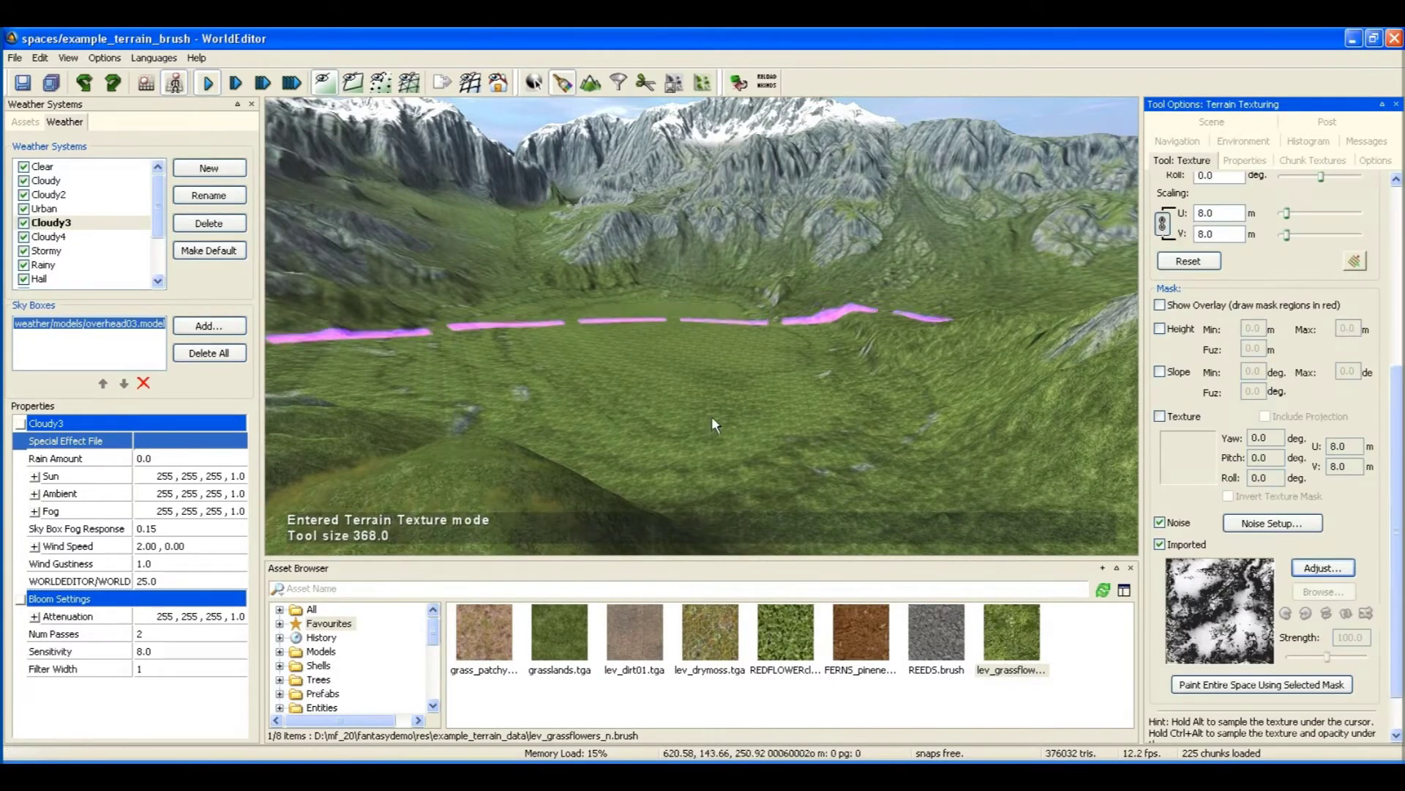
scroll(715, 423, "down", 3)
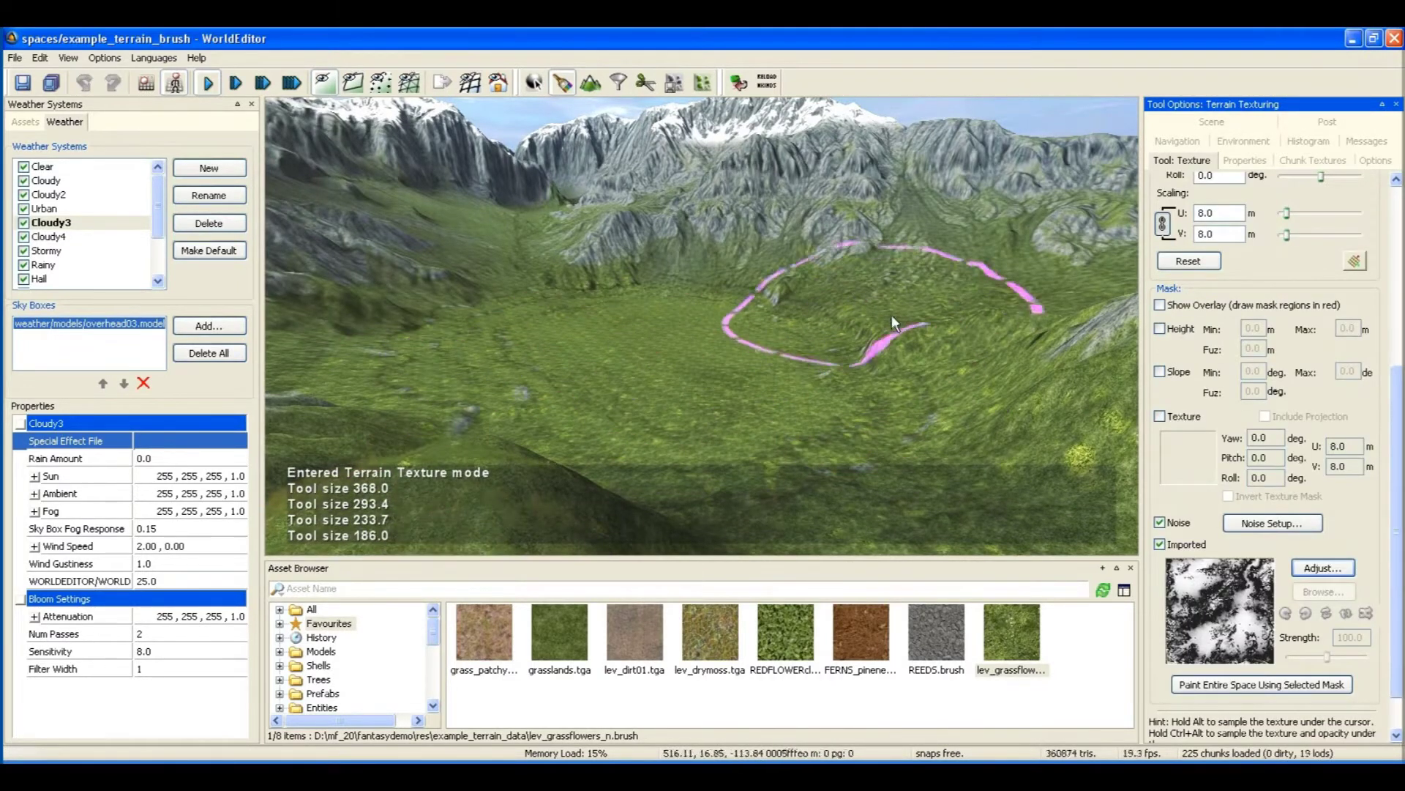
mouse_move(891, 317)
left_mouse_down()
mouse_move(573, 283)
mouse_move(524, 226)
left_mouse_up()
right_click_drag(524, 226, 633, 342)
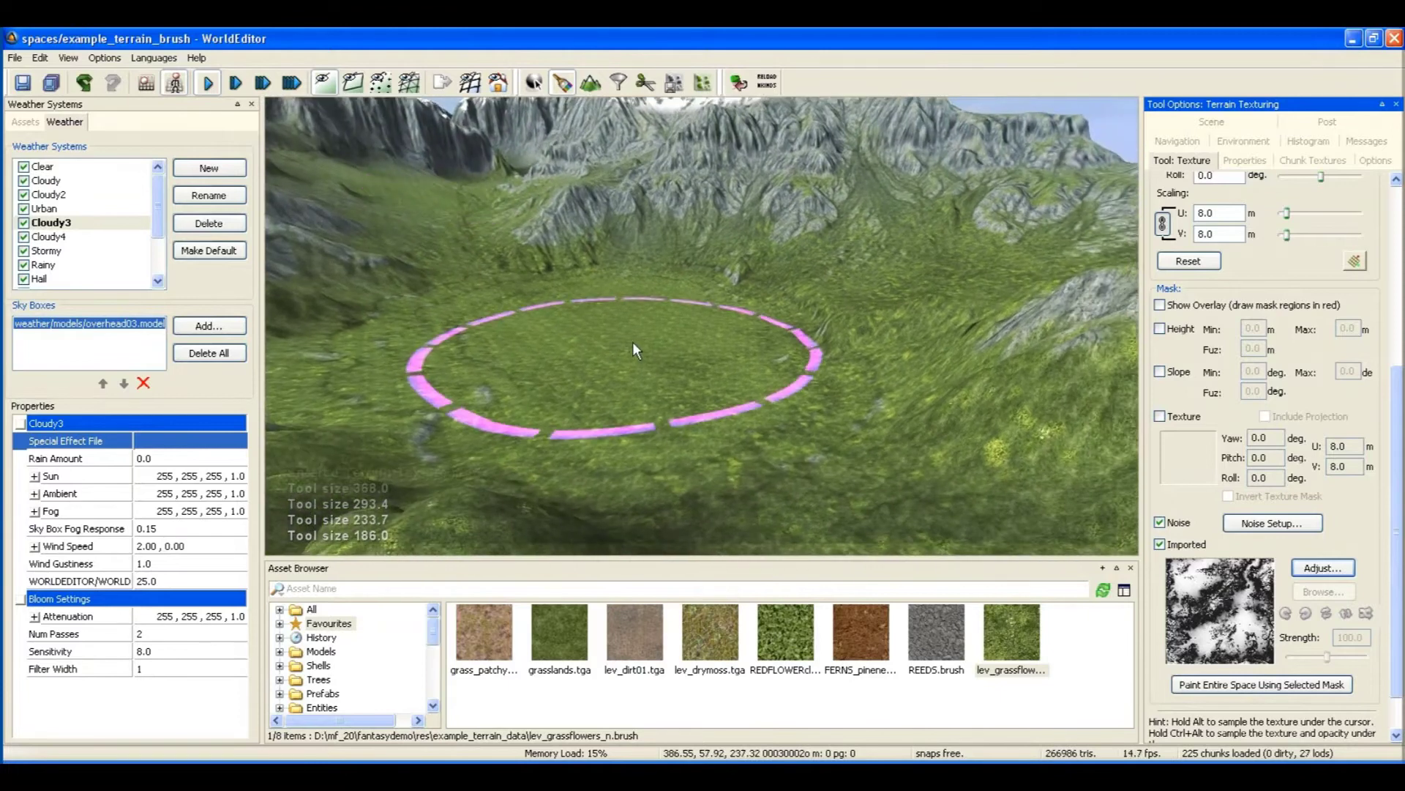
Raise the camera speed to its third setting and paint the grass-flowers texture across the neighbouring hillsides.
key("3")
key("w")
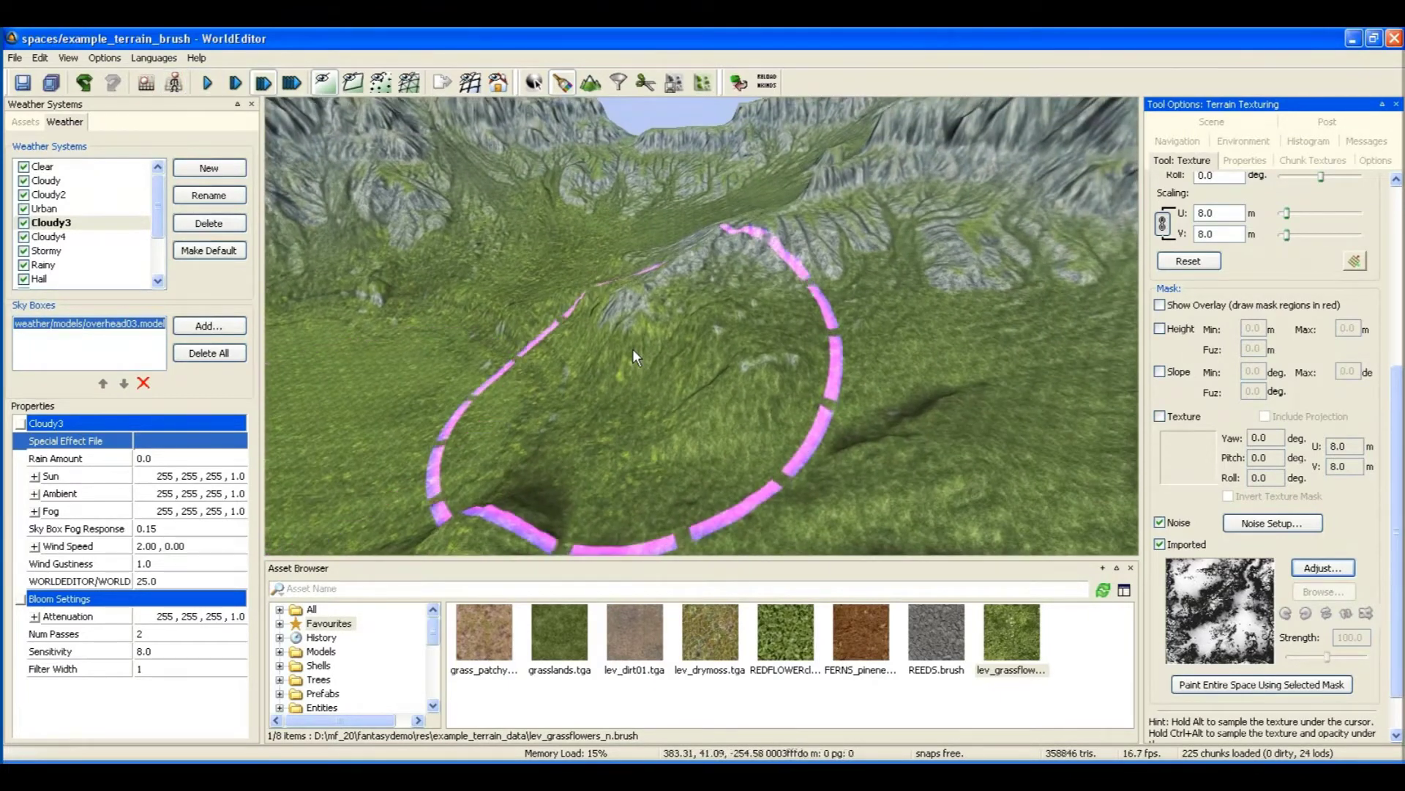
key("w")
mouse_move(633, 348)
right_mouse_down()
mouse_move(657, 318)
mouse_move(660, 388)
mouse_move(729, 365)
right_mouse_up()
left_click_drag(729, 364, 731, 397)
right_click_drag(731, 397, 630, 399)
mouse_move(527, 338)
left_mouse_down()
mouse_move(484, 315)
mouse_move(700, 332)
mouse_move(661, 368)
mouse_move(672, 448)
mouse_move(754, 468)
mouse_move(701, 404)
mouse_move(556, 499)
mouse_move(485, 489)
mouse_move(656, 468)
mouse_move(651, 330)
left_mouse_up()
Enlarge the tool size to 292.9 and paint the grass-flowers texture over the green valley below the snowy mountains.
scroll(754, 468, "up", 2)
mouse_move(652, 329)
right_mouse_down()
mouse_move(750, 420)
mouse_move(739, 410)
right_mouse_up()
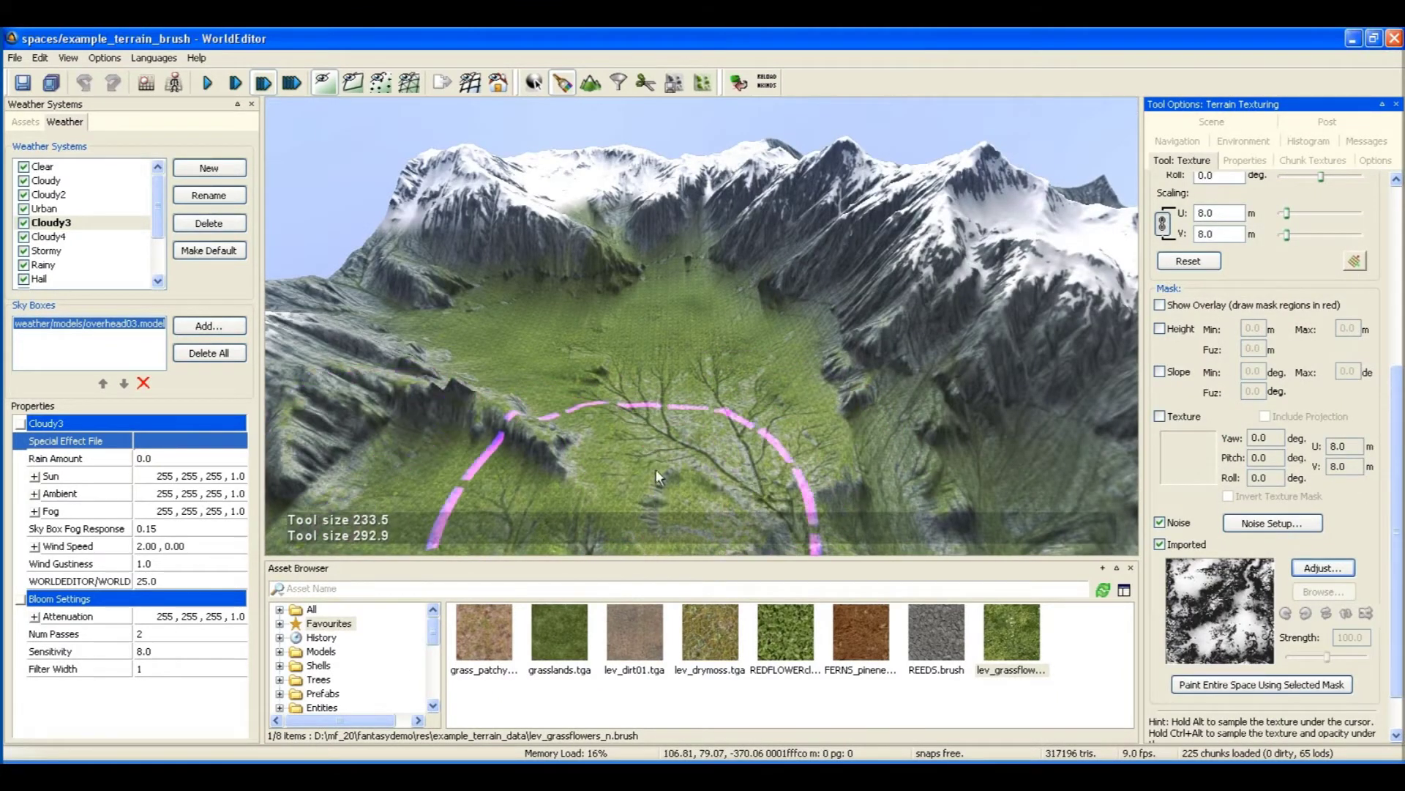
left_click_drag(655, 469, 641, 337)
mouse_move(641, 337)
right_mouse_down()
mouse_move(750, 420)
mouse_move(740, 411)
right_mouse_up()
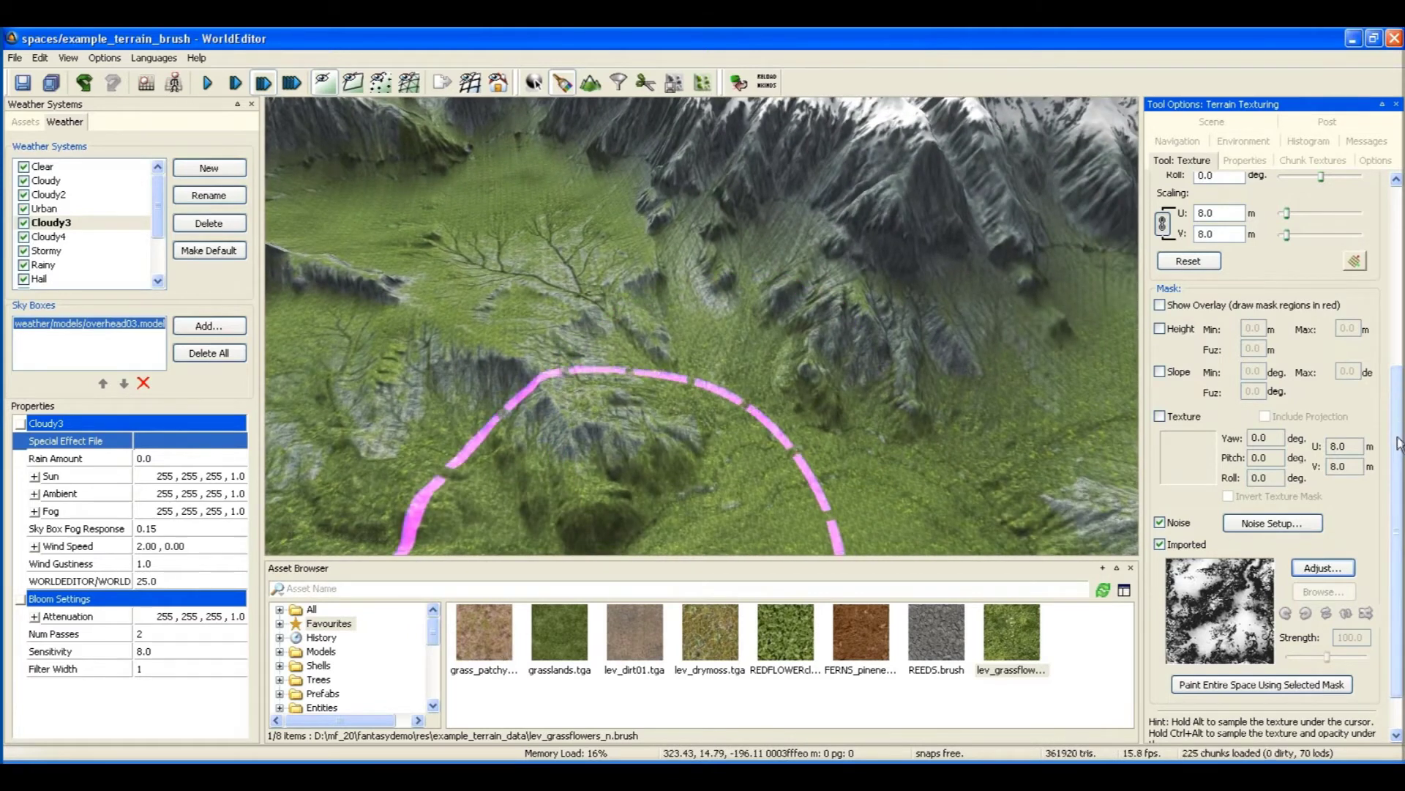
Make grass_patchy.tga the active texture and set the noise mask's first two seeds to 2 and 3 and its maximum saturation to 81.4%.
scroll(1398, 443, "up", 5)
left_click_drag(484, 631, 1263, 291)
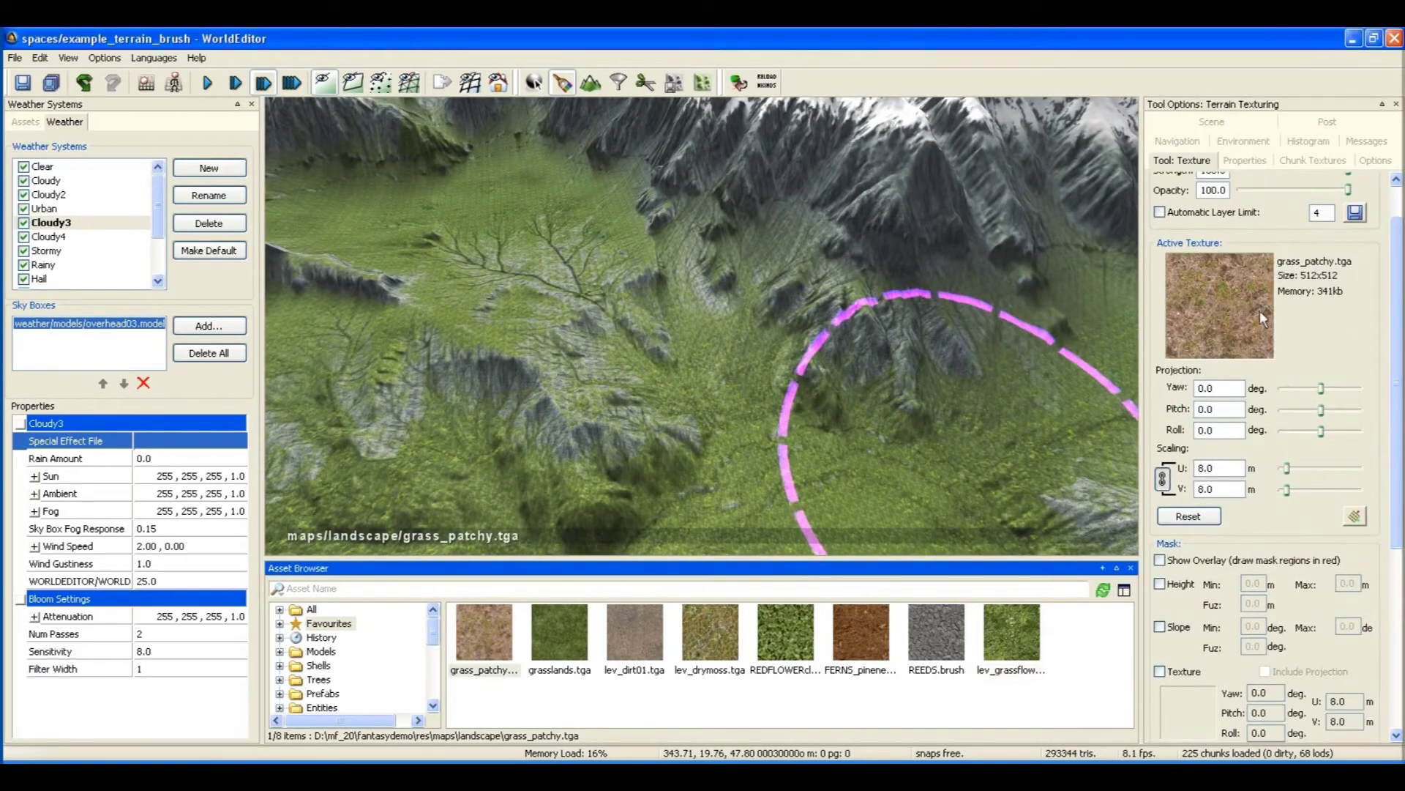
scroll(1266, 439, "down", 3)
left_click(1273, 506)
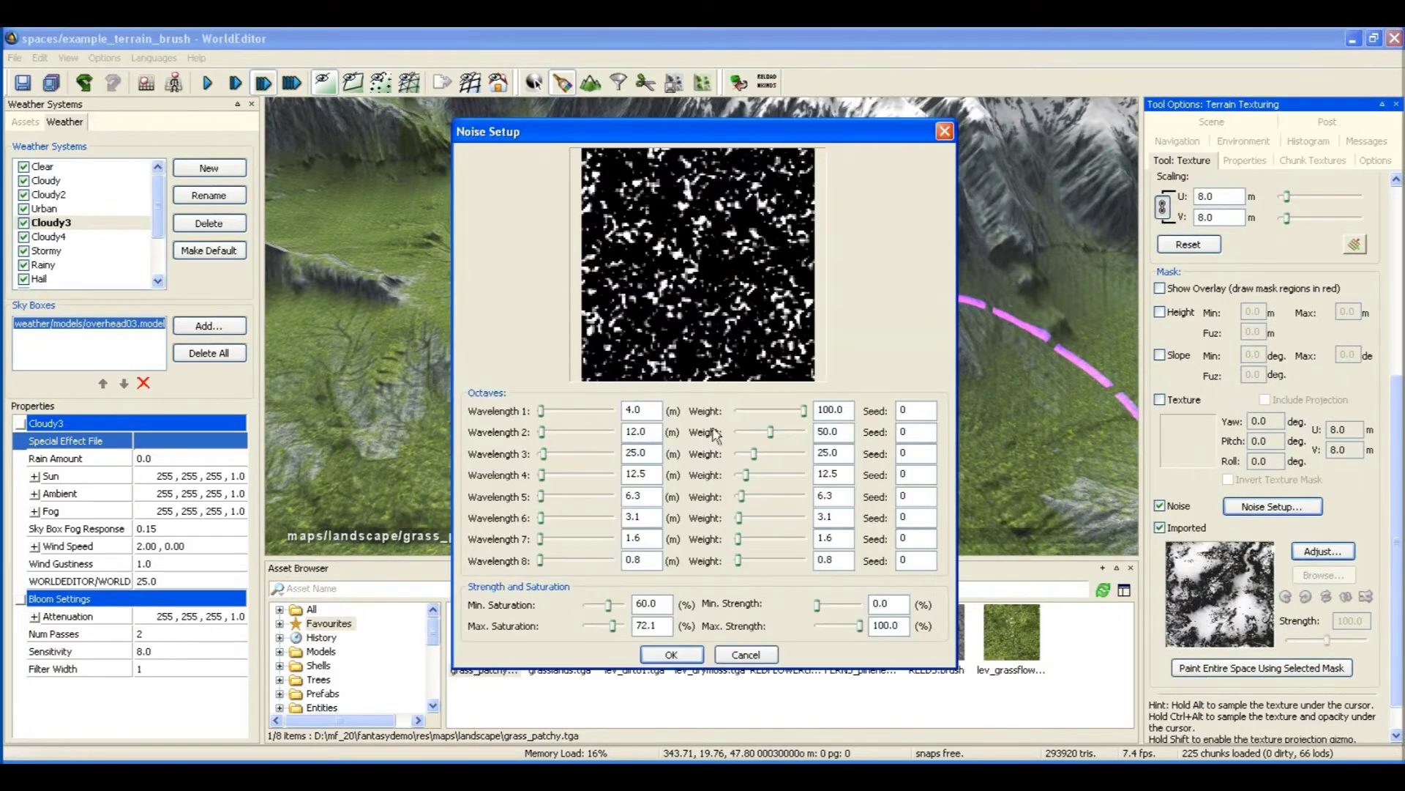
type("2")
key("Tab")
type("3")
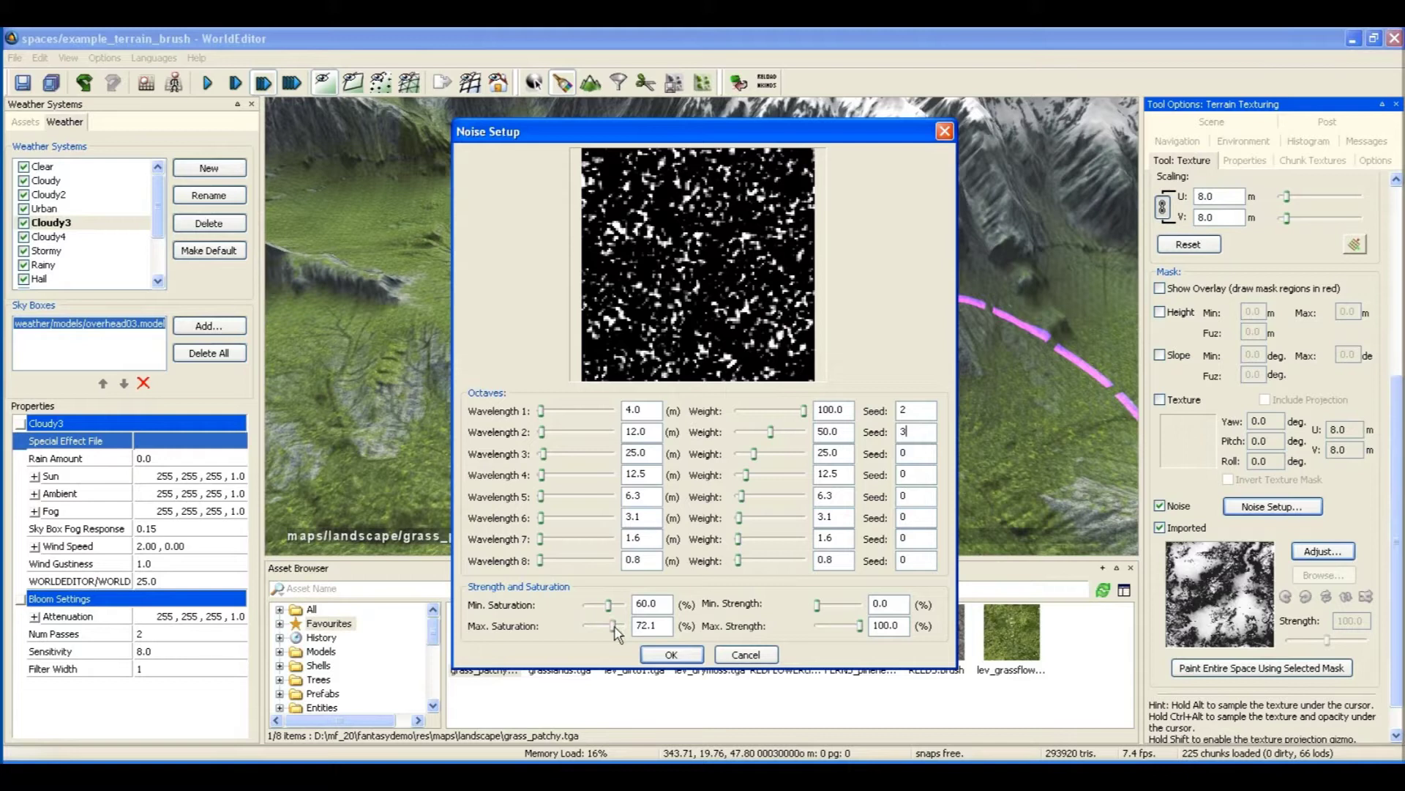
left_click_drag(615, 631, 620, 634)
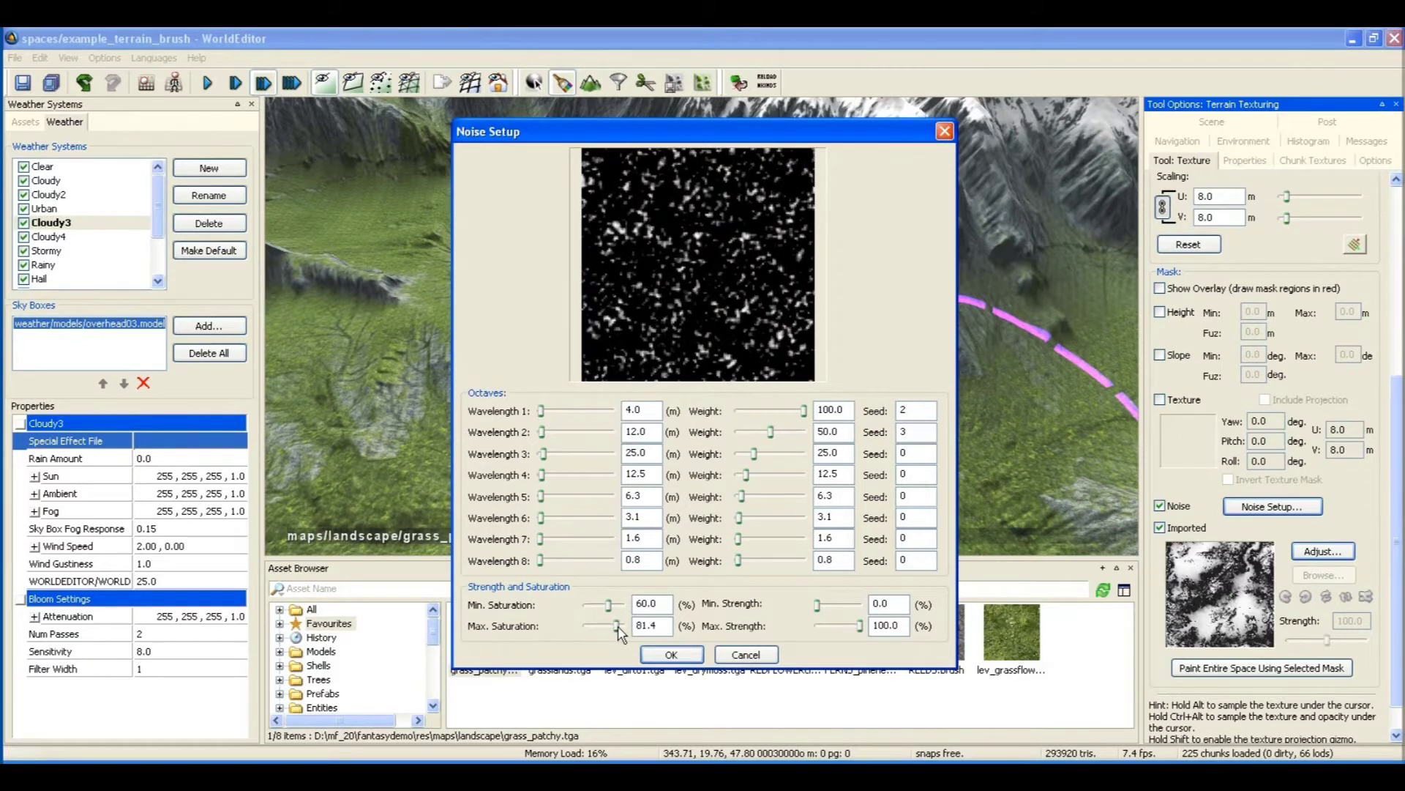
left_click(691, 651)
scroll(670, 401, "down", 3)
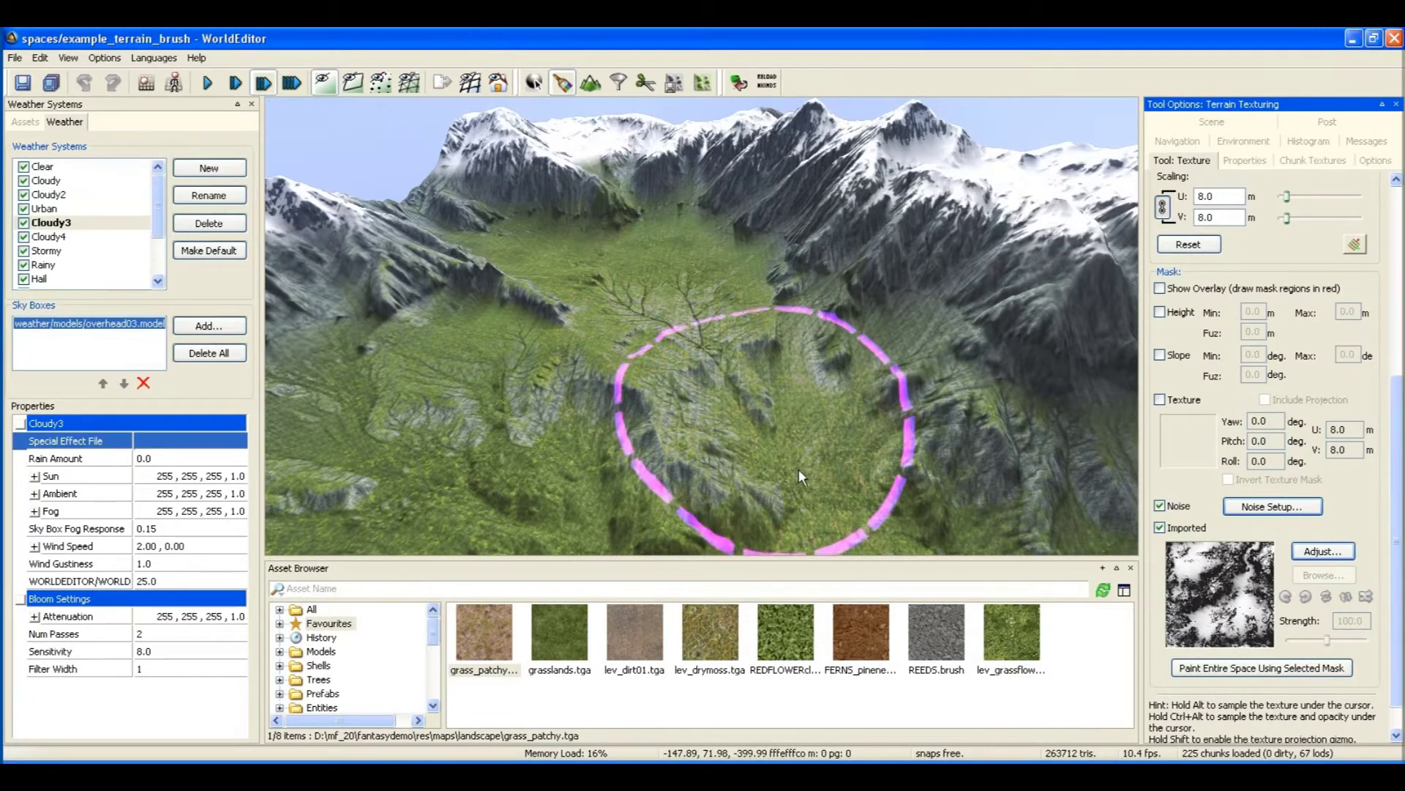
Paint the grass_patchy texture through the noise and imported masks over the valley floor and its rocky lower slopes.
mouse_move(798, 469)
left_mouse_down()
mouse_move(499, 381)
mouse_move(528, 459)
mouse_move(684, 344)
mouse_move(748, 147)
mouse_move(713, 357)
left_mouse_up()
scroll(595, 407, "up", 3)
mouse_move(713, 357)
right_mouse_down()
mouse_move(743, 410)
mouse_move(735, 359)
right_mouse_up()
left_click_drag(824, 394, 717, 471)
mouse_move(717, 471)
right_mouse_down()
mouse_move(674, 463)
mouse_move(689, 457)
right_mouse_up()
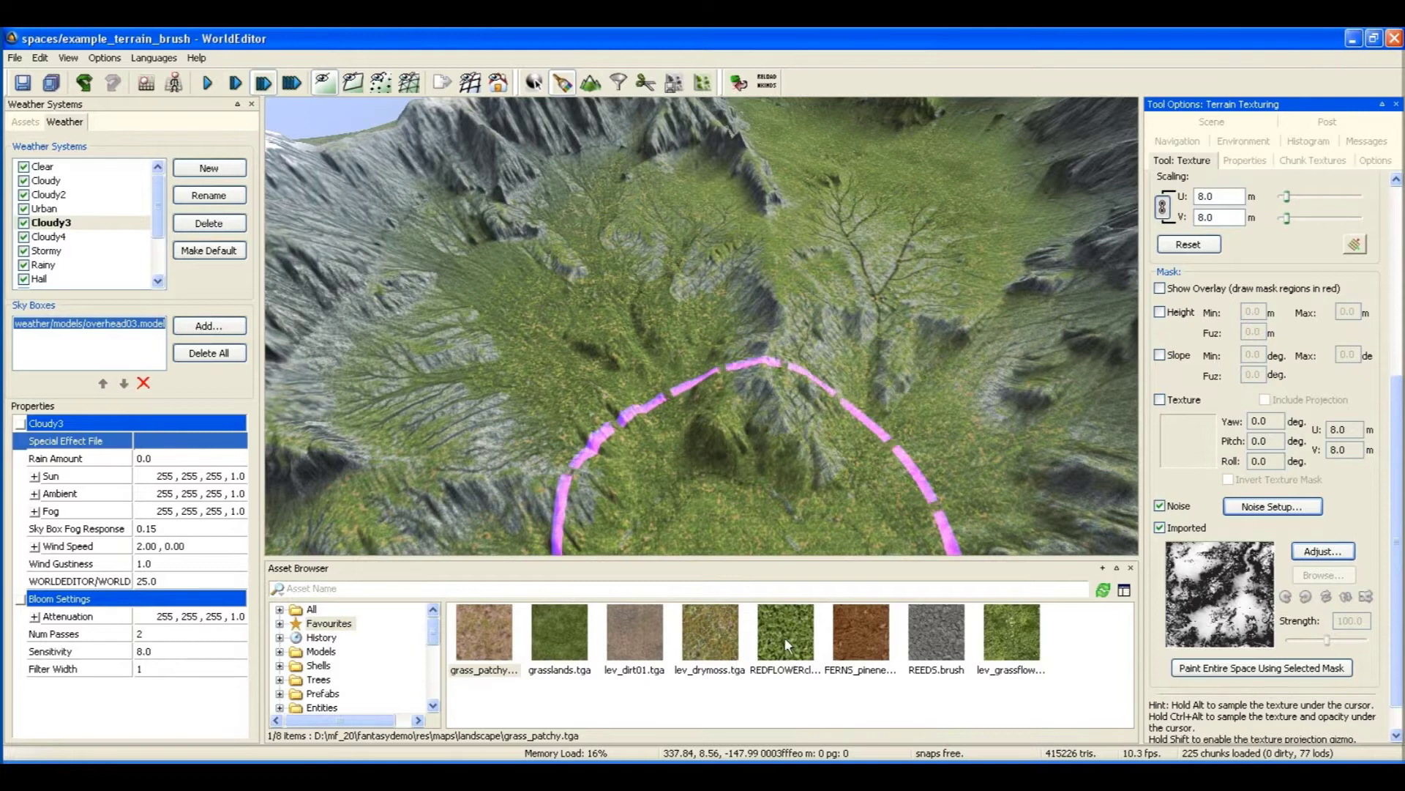
Load REDFLOWERclover.brush as the active texture brush and enable its noise mask.
left_click_drag(1398, 392, 1398, 339)
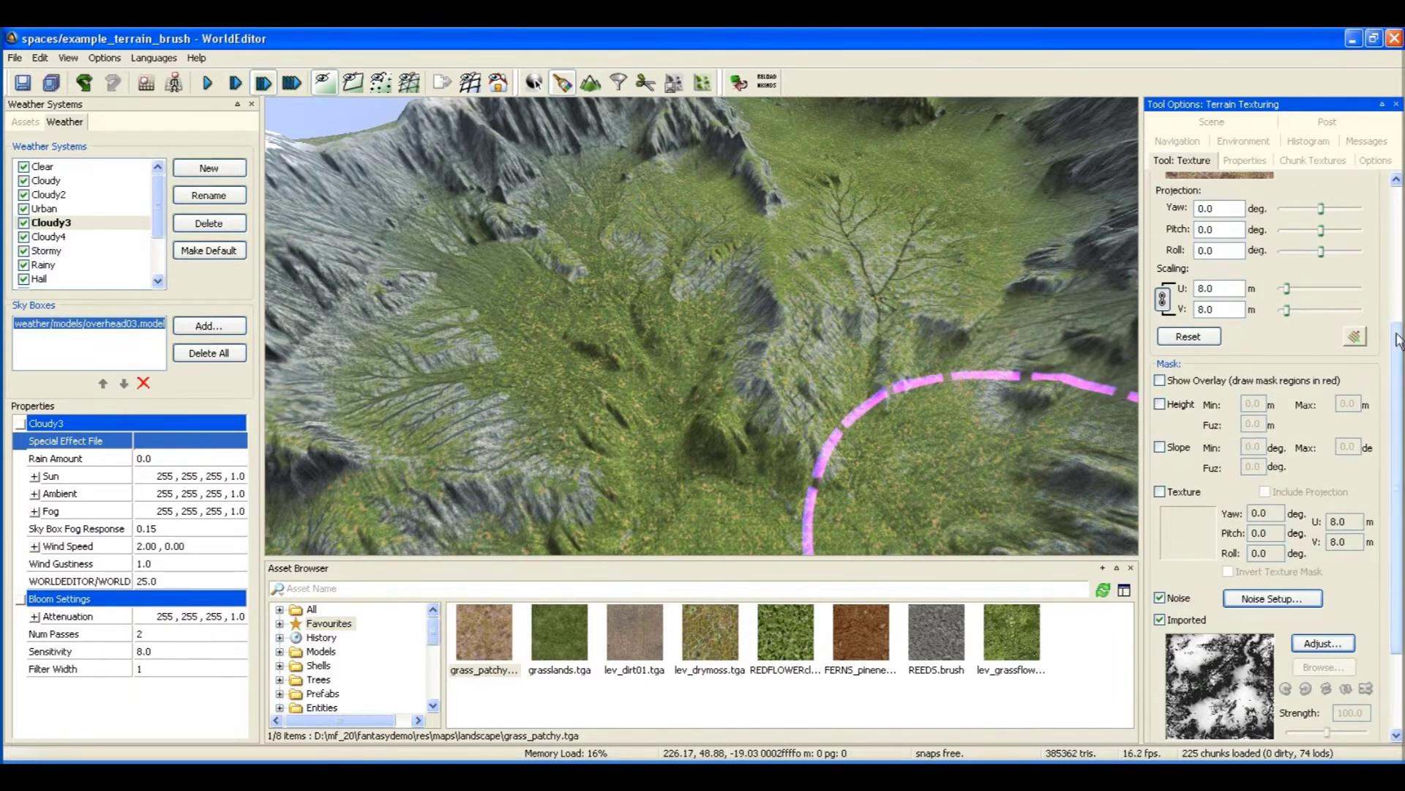
scroll(1398, 339, "up", 2)
left_click_drag(786, 631, 1223, 322)
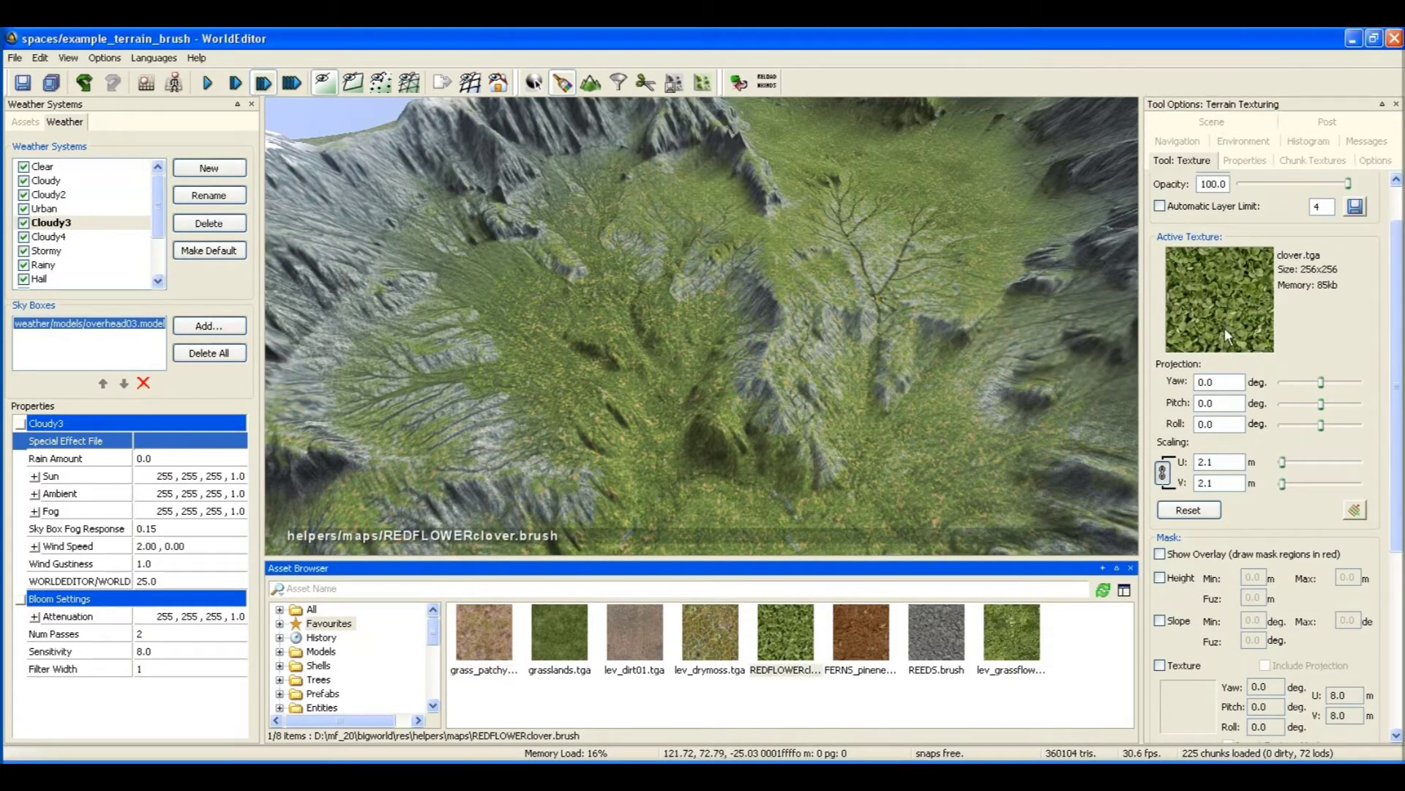
scroll(1207, 475, "down", 3)
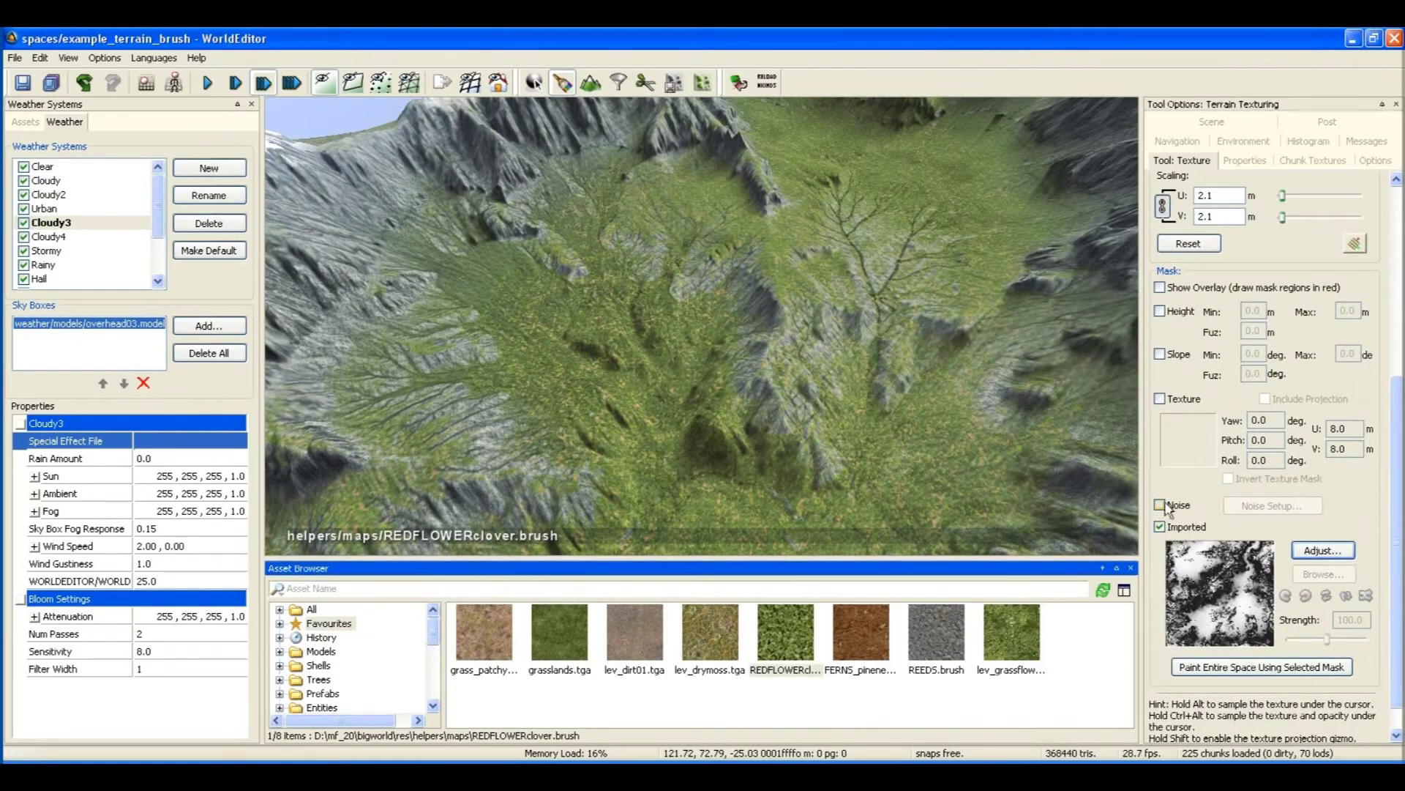
left_click(1163, 506)
Set the noise mask's first two wavelengths to 4 and 24 m, minimum saturation to 74.4% and maximum saturation to 93%.
left_click(1272, 505)
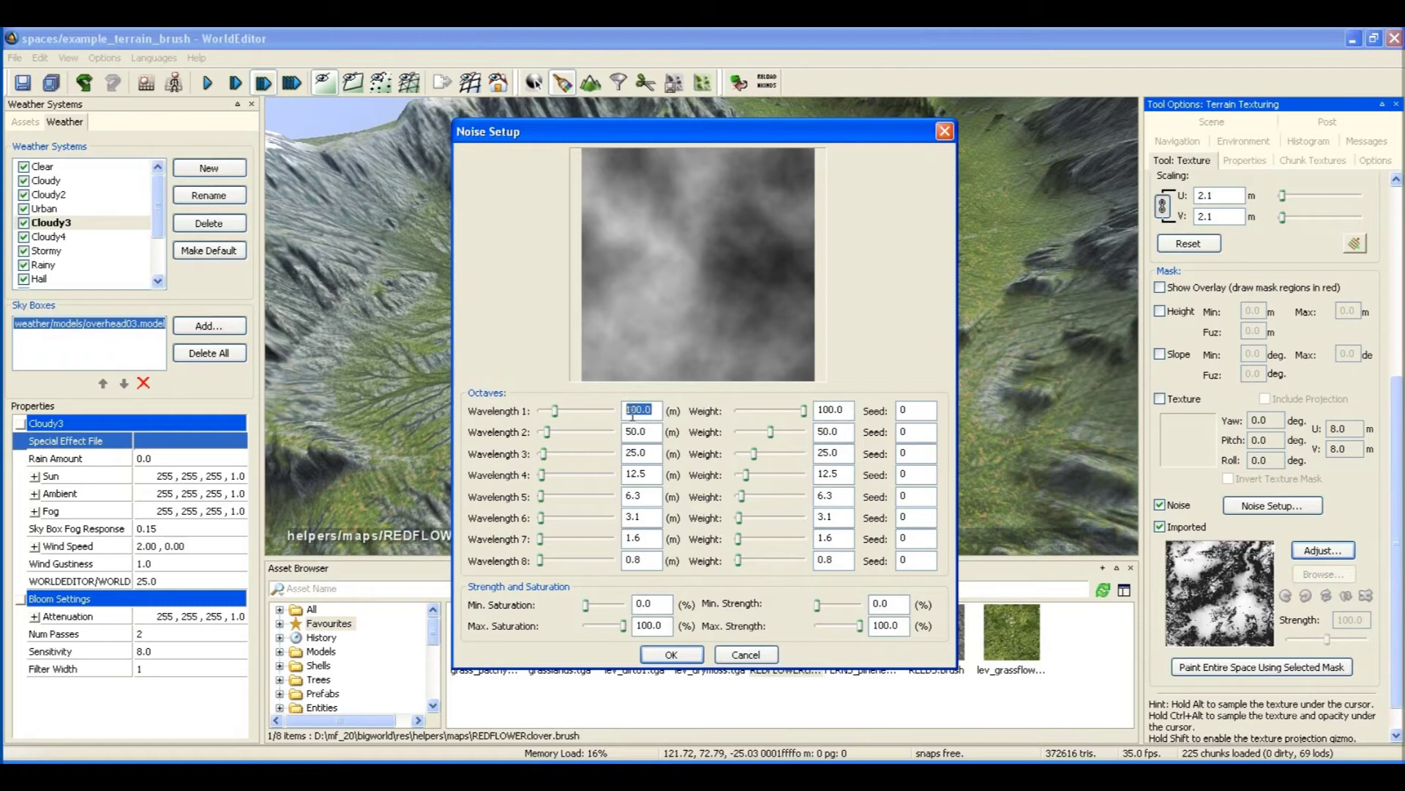
type("424")
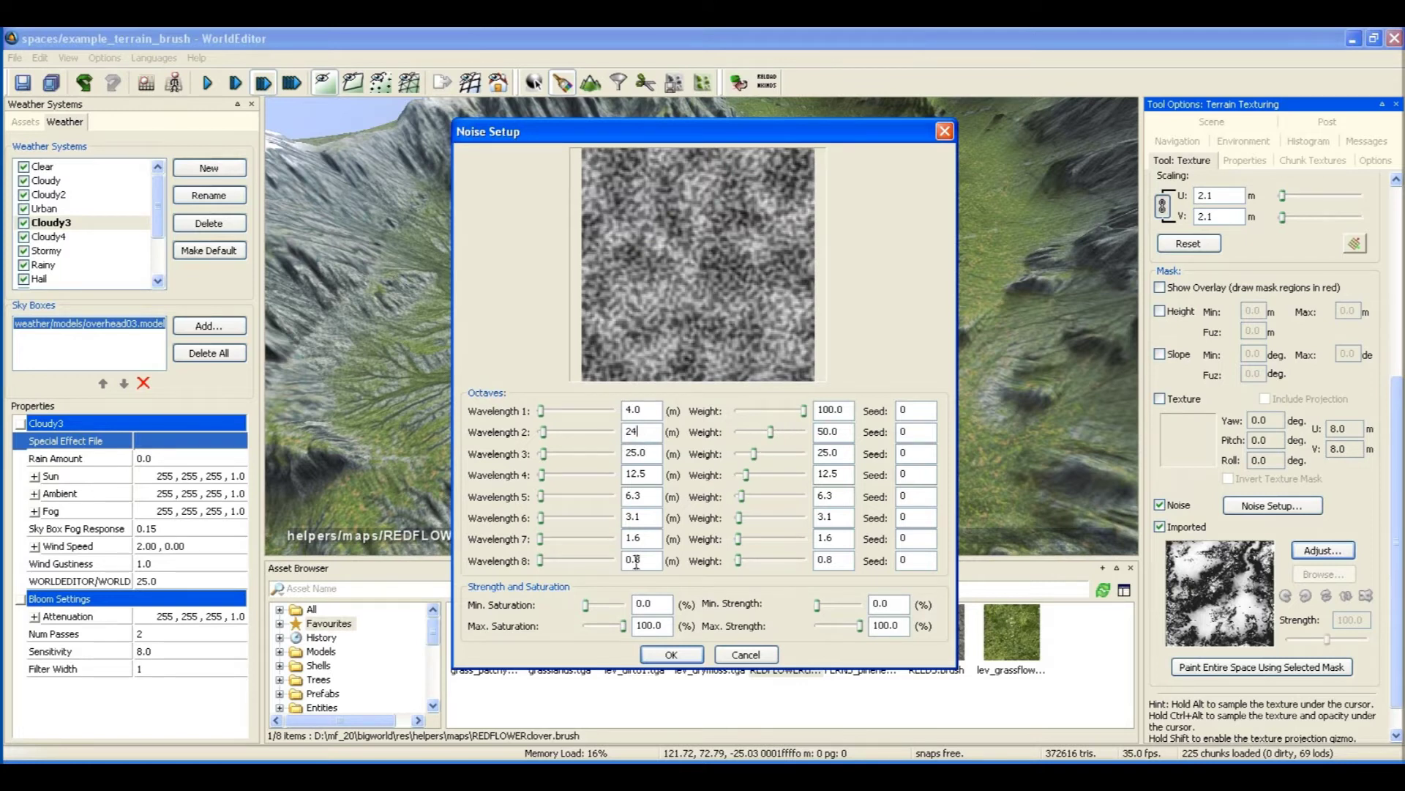
left_click_drag(588, 607, 618, 609)
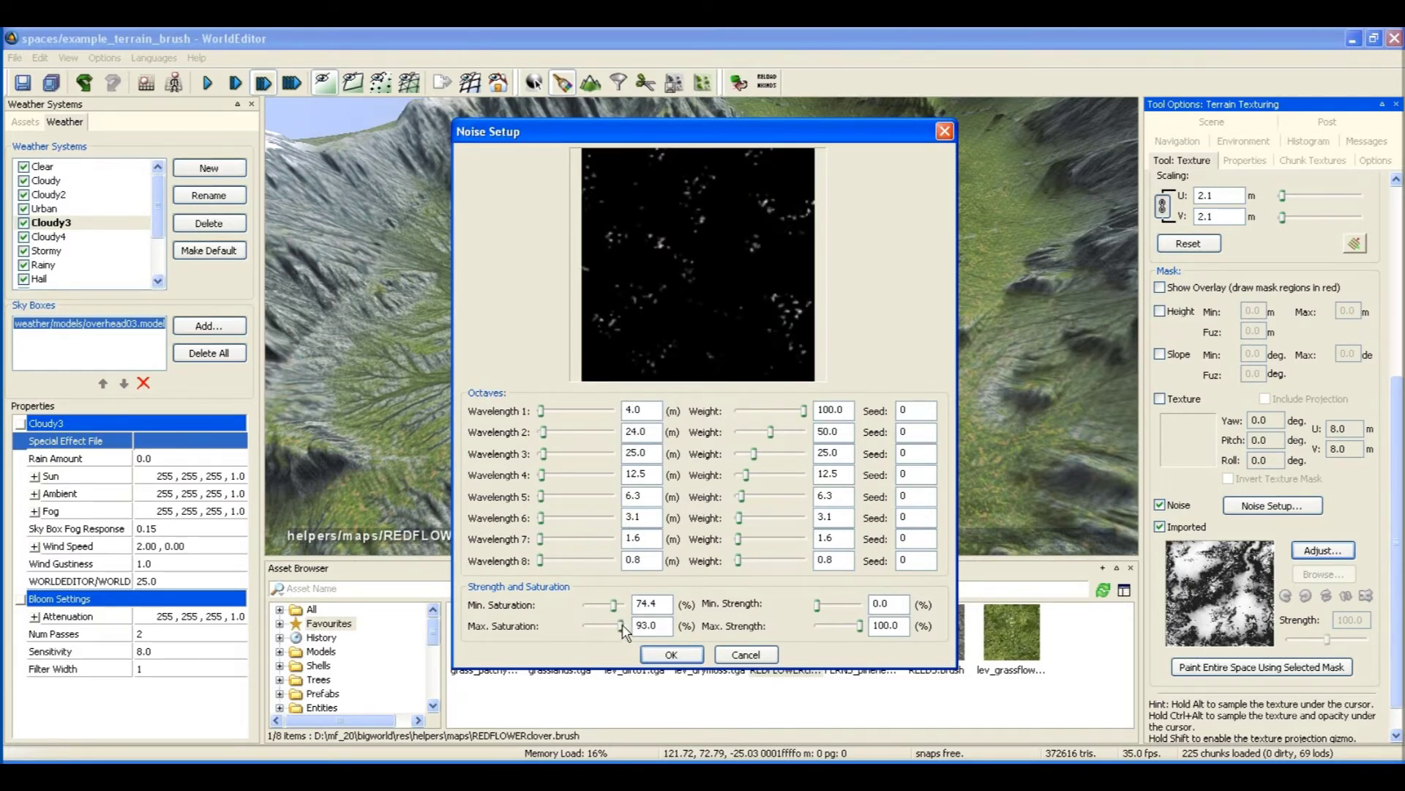
left_click(672, 654)
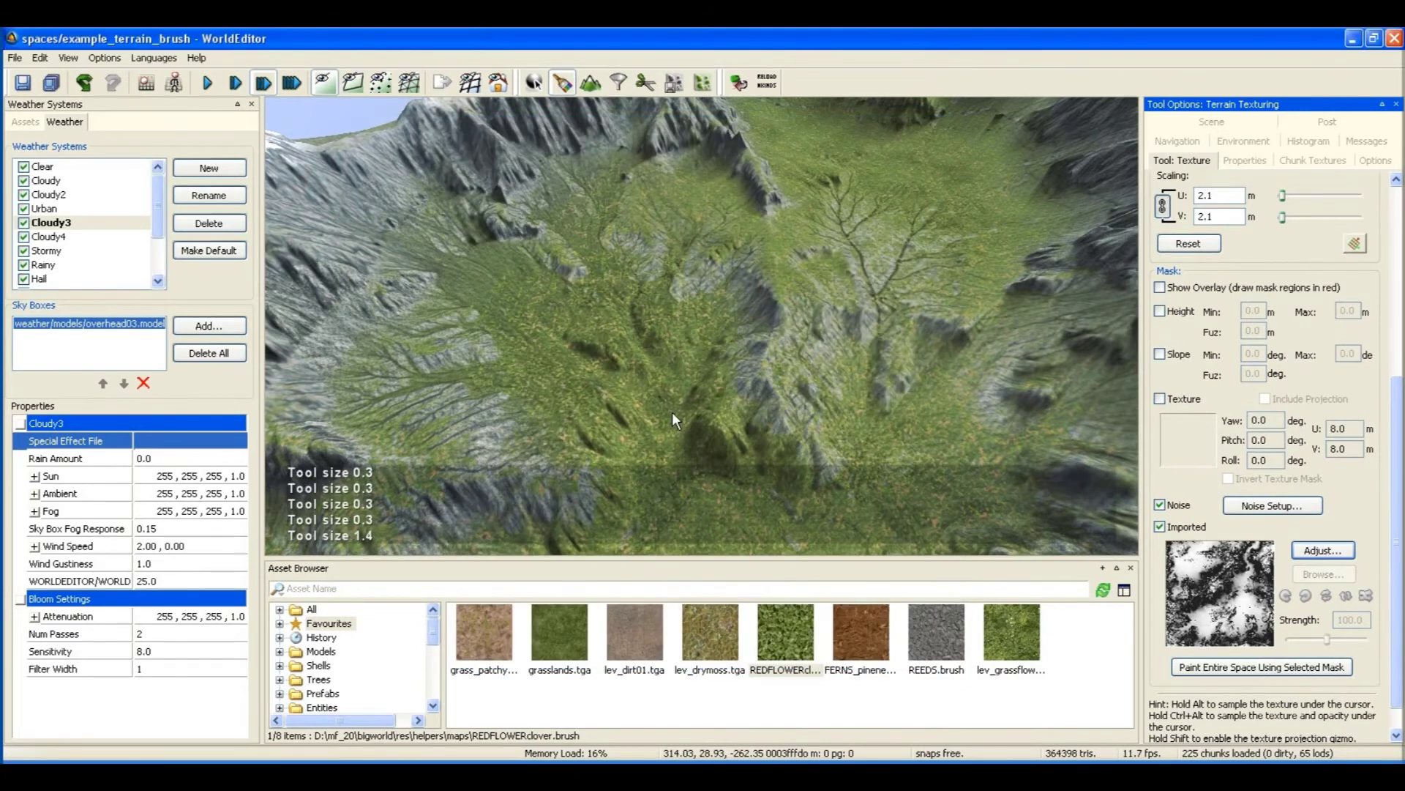
Enlarge the tool size to 296.8 and paint the red-flower clover texture over the valley floor and adjoining slopes.
scroll(672, 411, "up", 5)
scroll(631, 324, "down", 1)
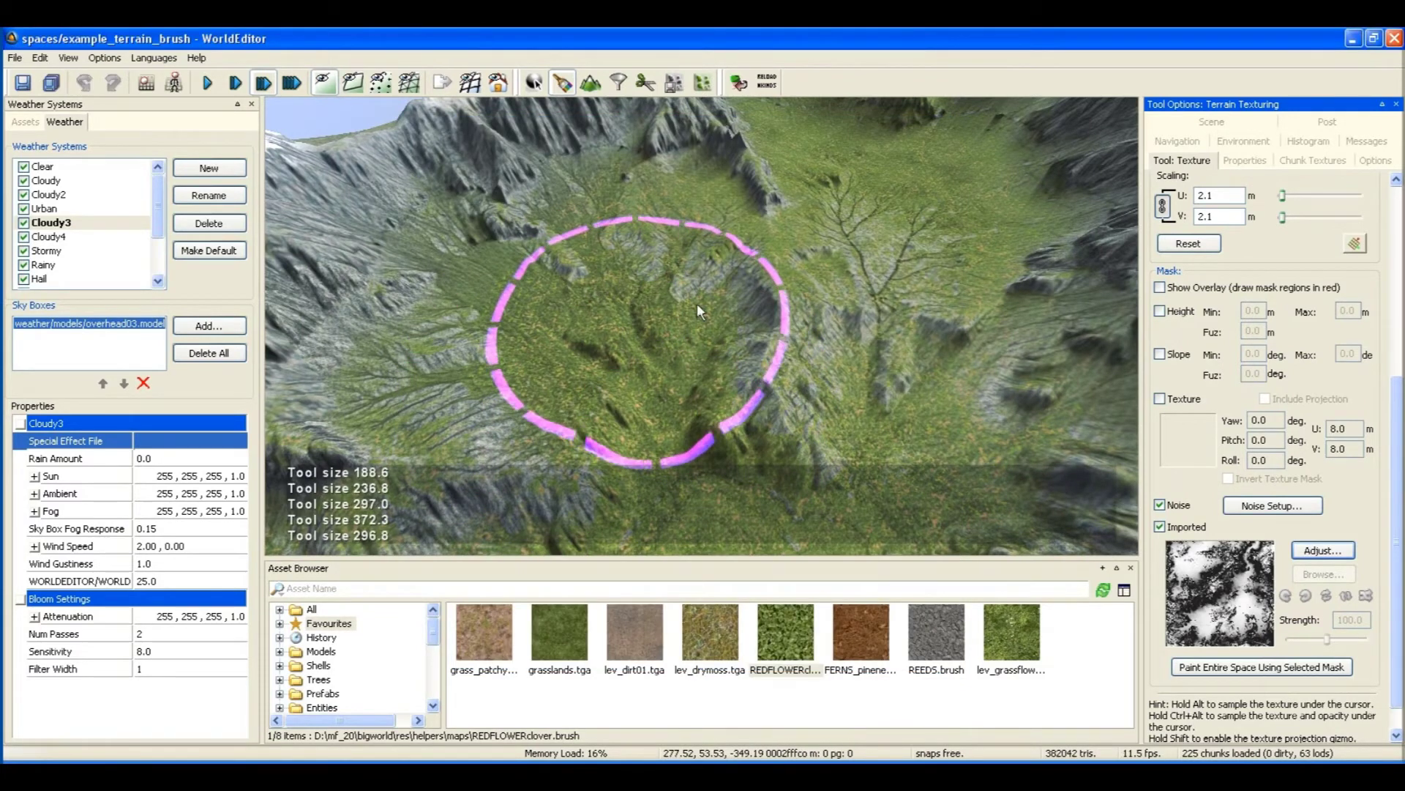
mouse_move(946, 179)
left_mouse_down()
mouse_move(933, 344)
mouse_move(861, 481)
mouse_move(834, 456)
left_mouse_up()
mouse_move(834, 455)
right_mouse_down()
mouse_move(812, 431)
mouse_move(741, 412)
mouse_move(601, 491)
right_mouse_up()
left_click_drag(600, 492, 796, 408)
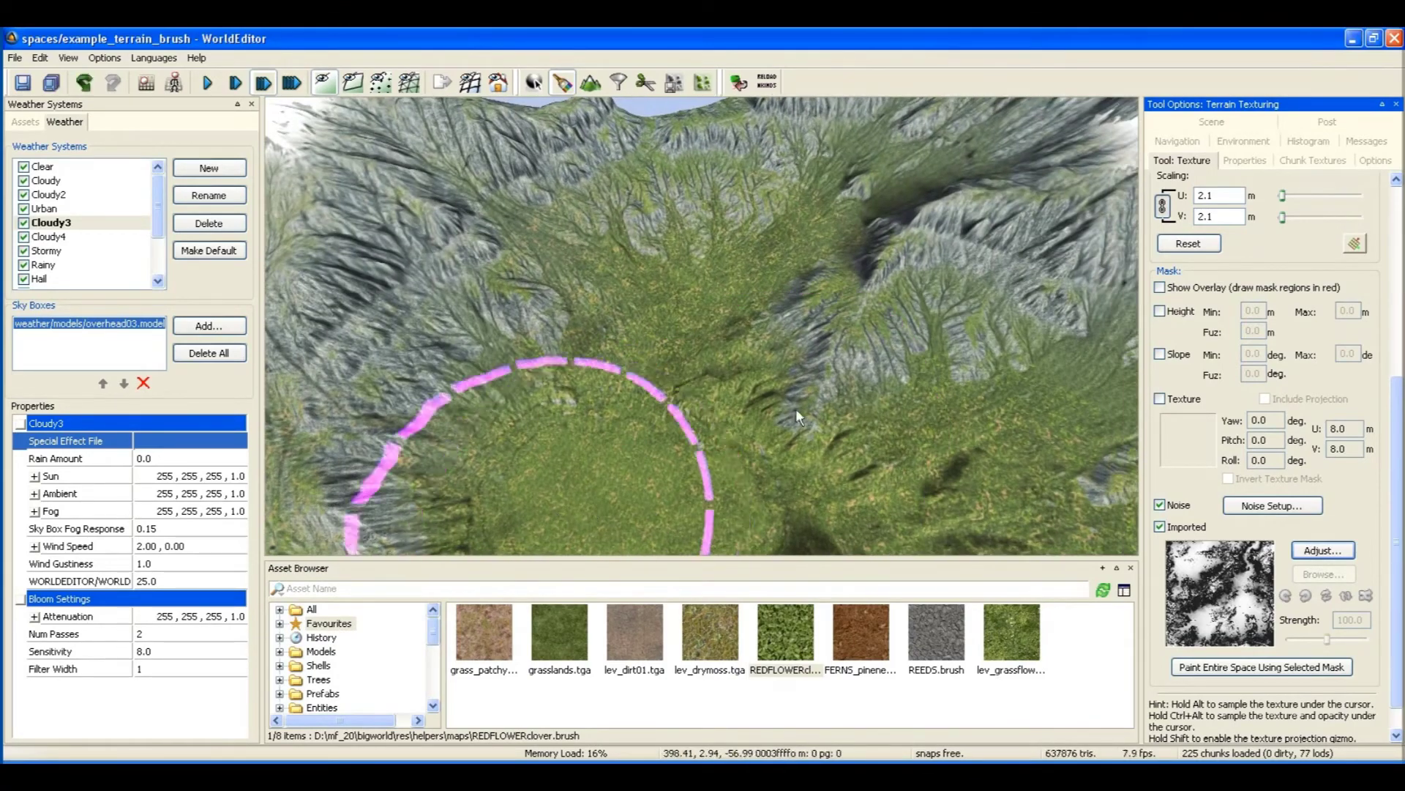
Switch the camera to ground-level walking at its slowest speed and move through the meadow to examine the painted grass and flowers.
mouse_move(796, 408)
right_mouse_down()
mouse_move(783, 400)
mouse_move(811, 406)
mouse_move(767, 384)
right_mouse_up()
key("p")
key("w")
key("1")
key("w")
key("w")
key("w")
key("w")
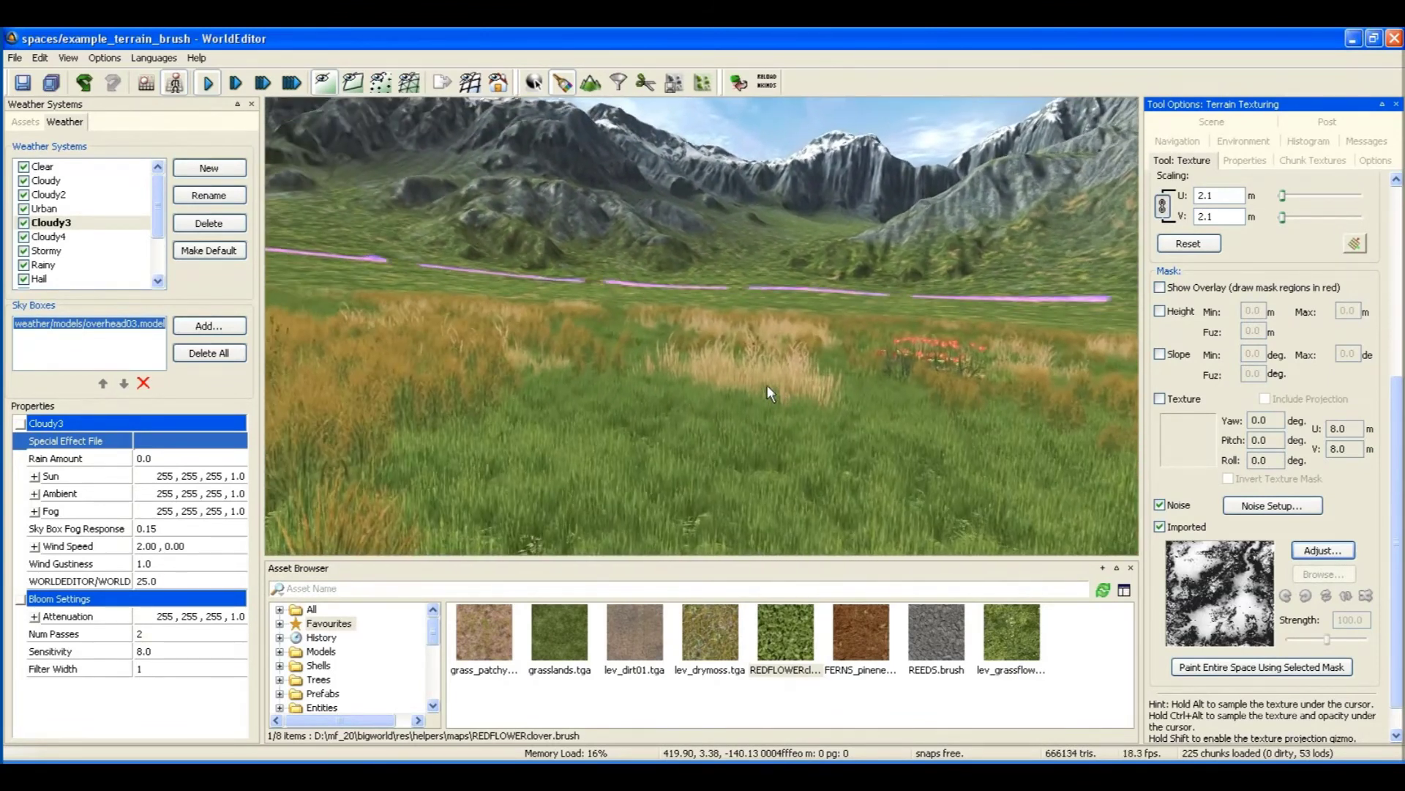